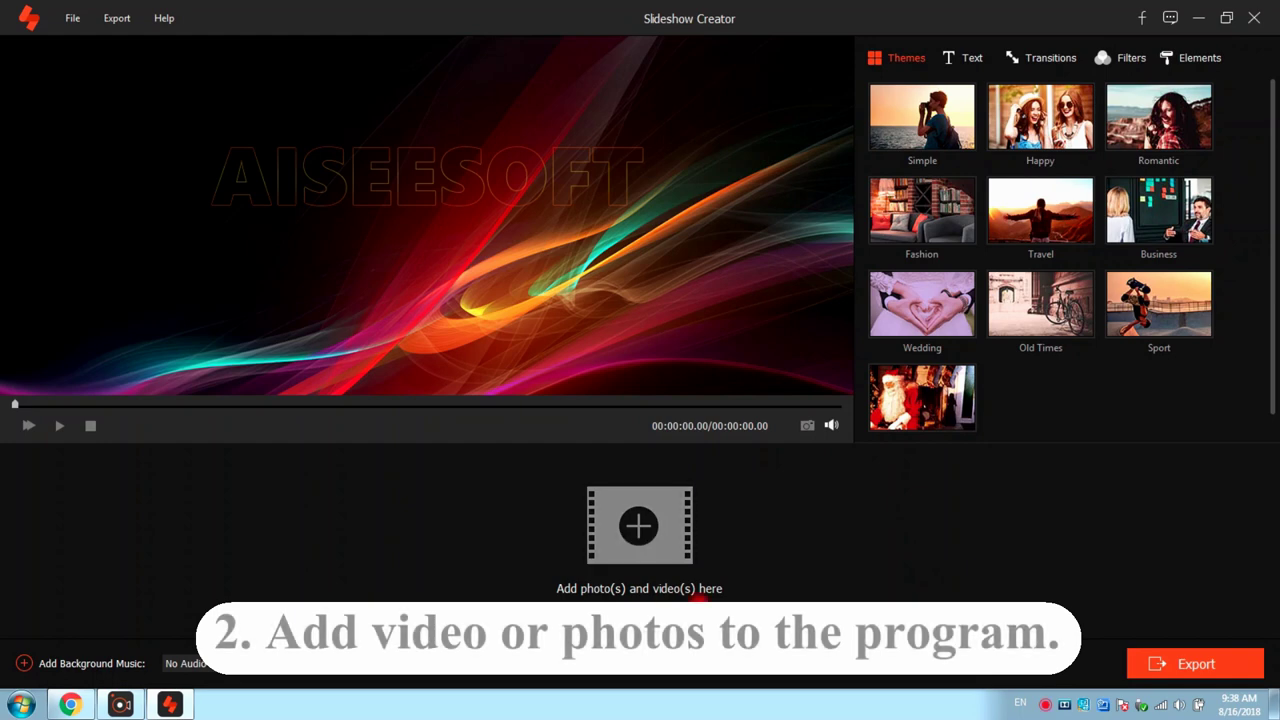
Add all five photos and the TRAVEL video from the TEST folder to the timeline
left_click(72, 18)
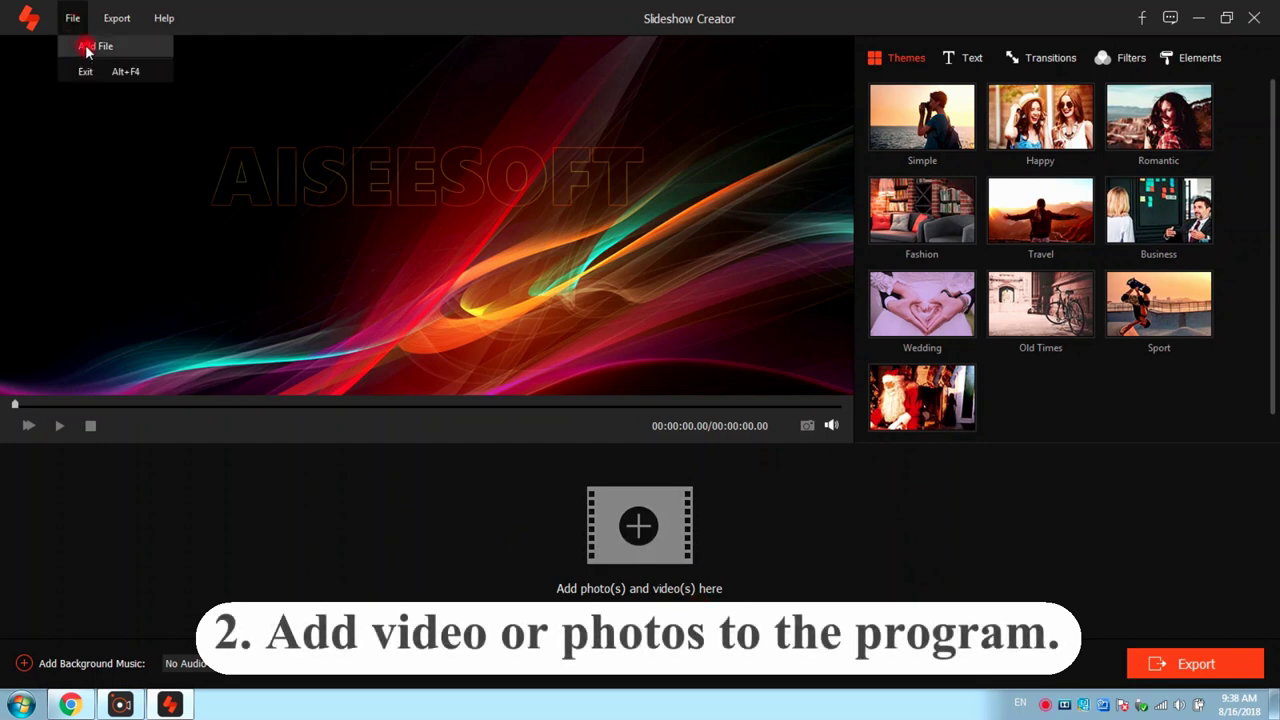
left_click(88, 47)
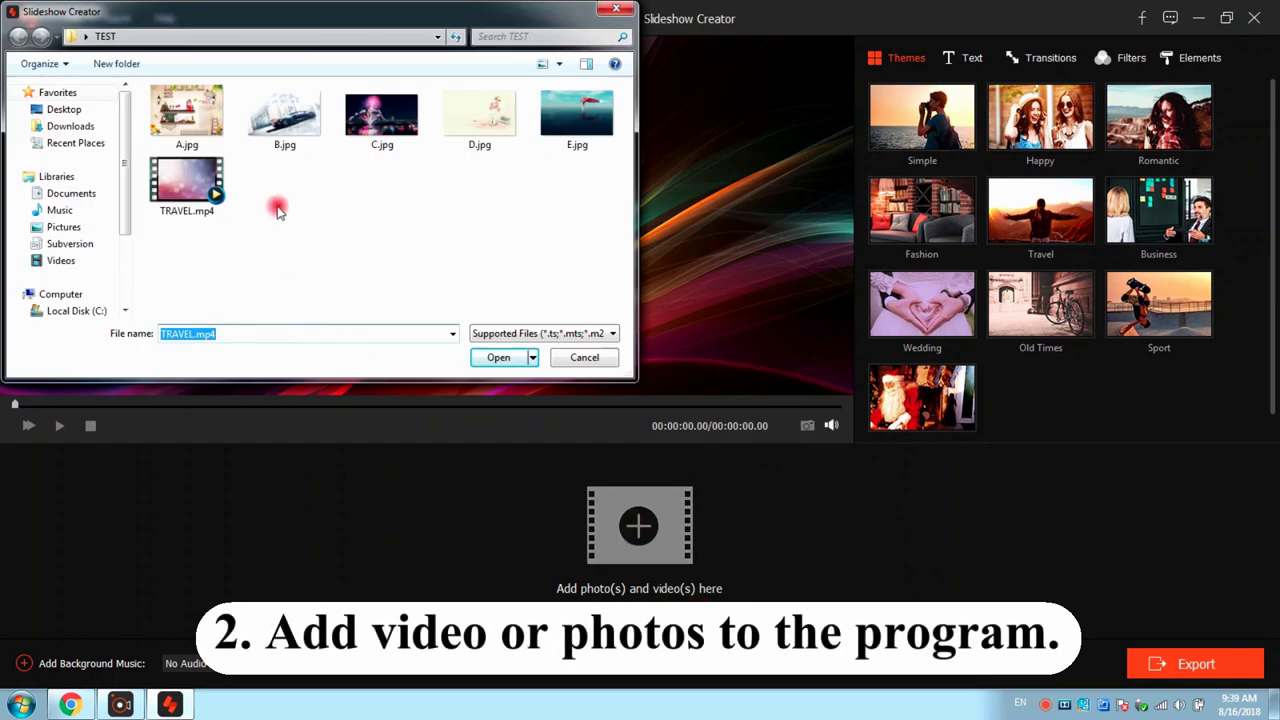
left_click_drag(573, 172, 155, 88)
left_click(500, 357)
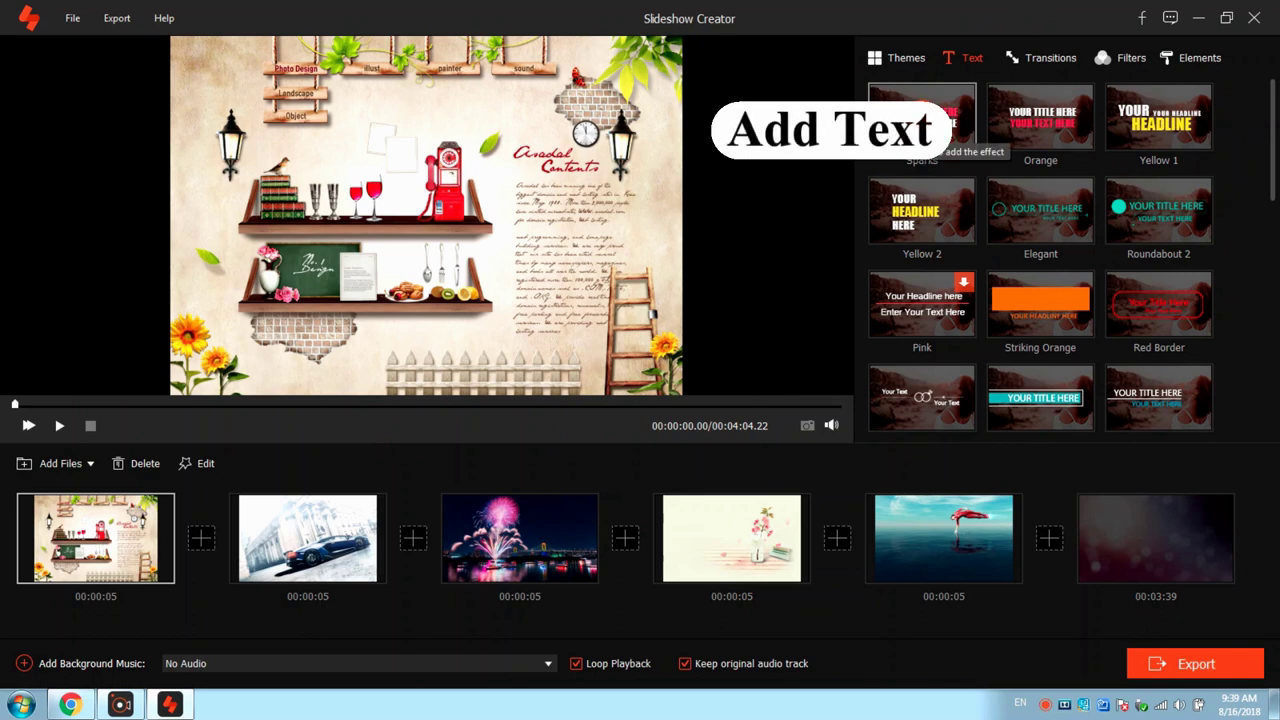
Give the first photo the Yellow 1 text preset after trying Orange
left_click(935, 140)
left_click(1040, 120)
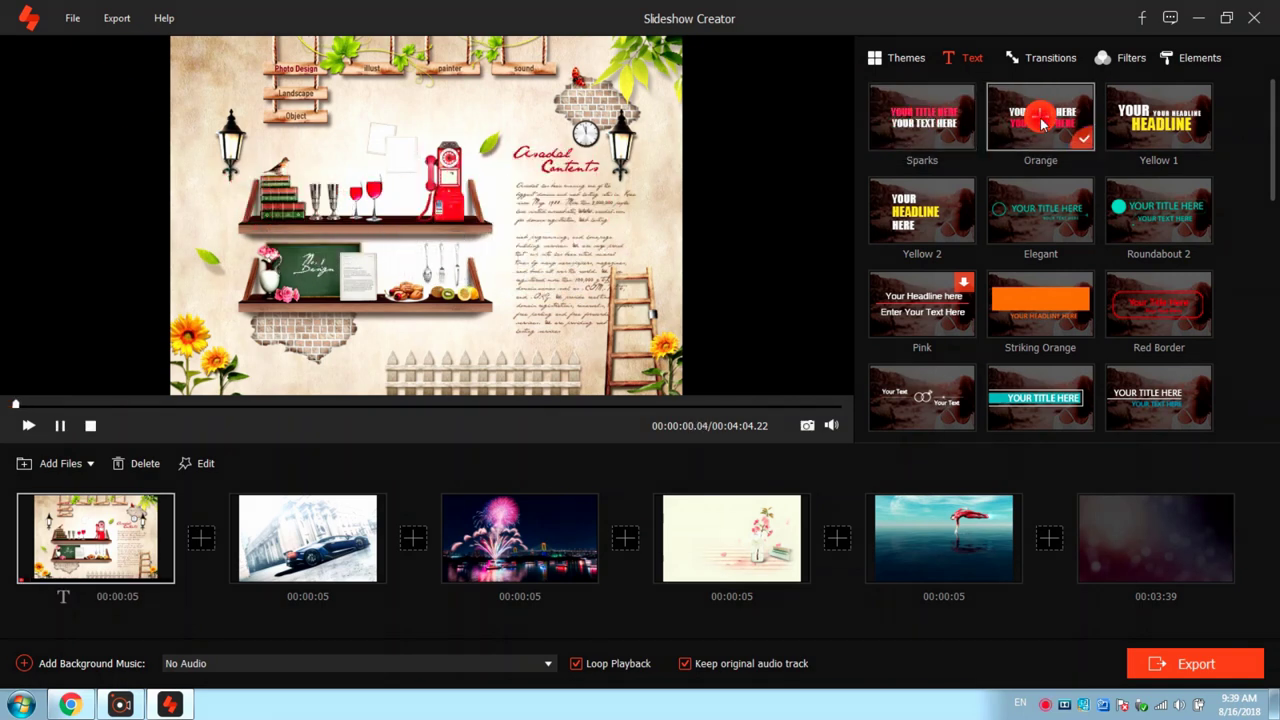
left_click(1158, 120)
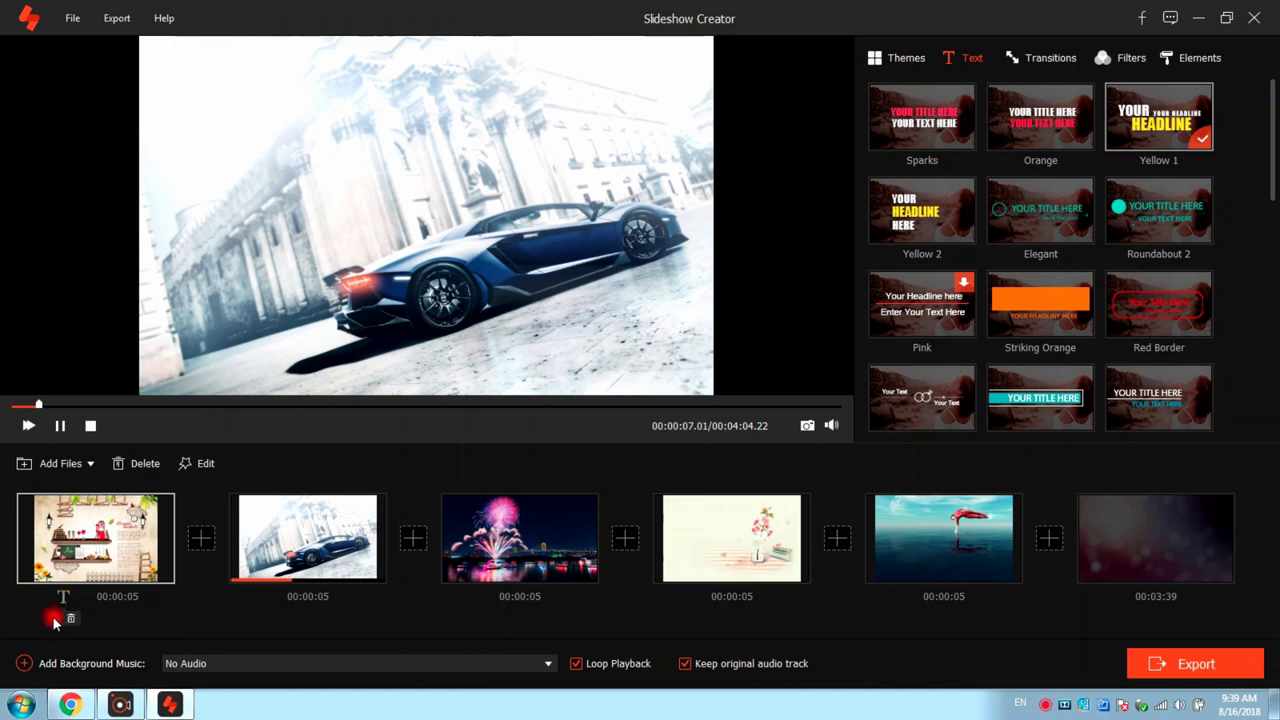
Change the first photo's caption to 'happy' and move it to the top-left
left_click(55, 620)
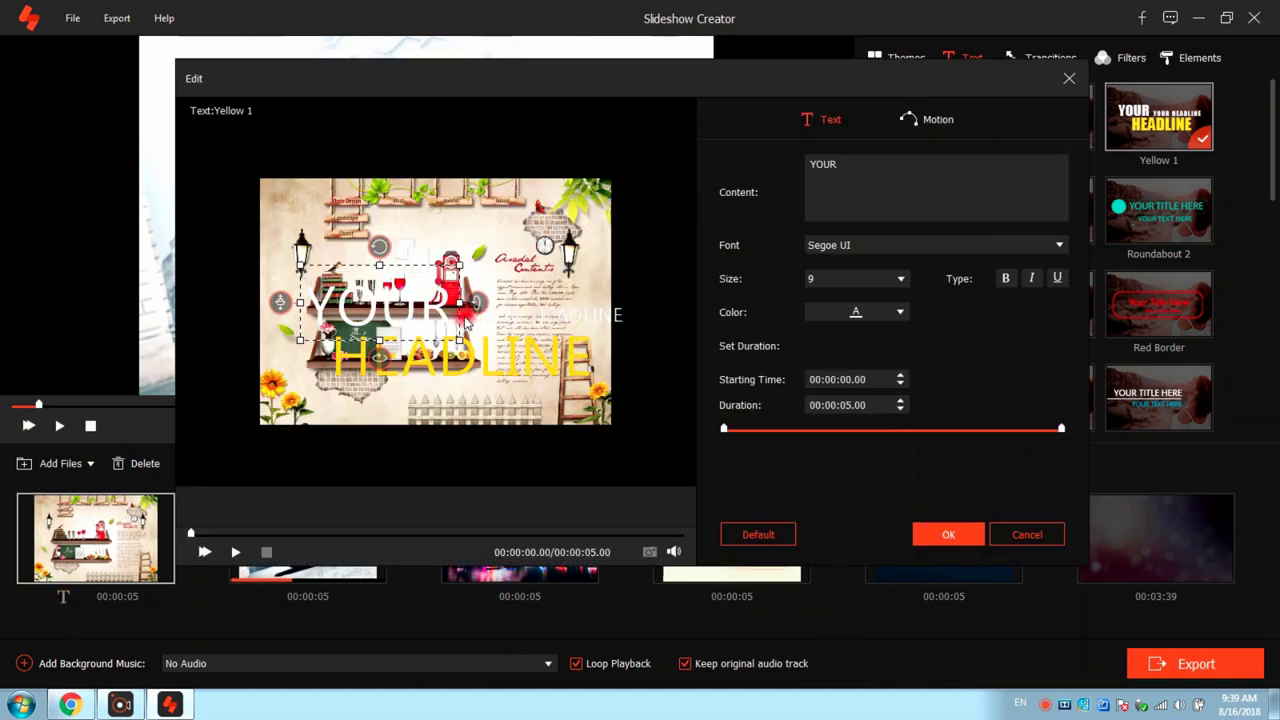
double_click(815, 164)
key("BackSpace")
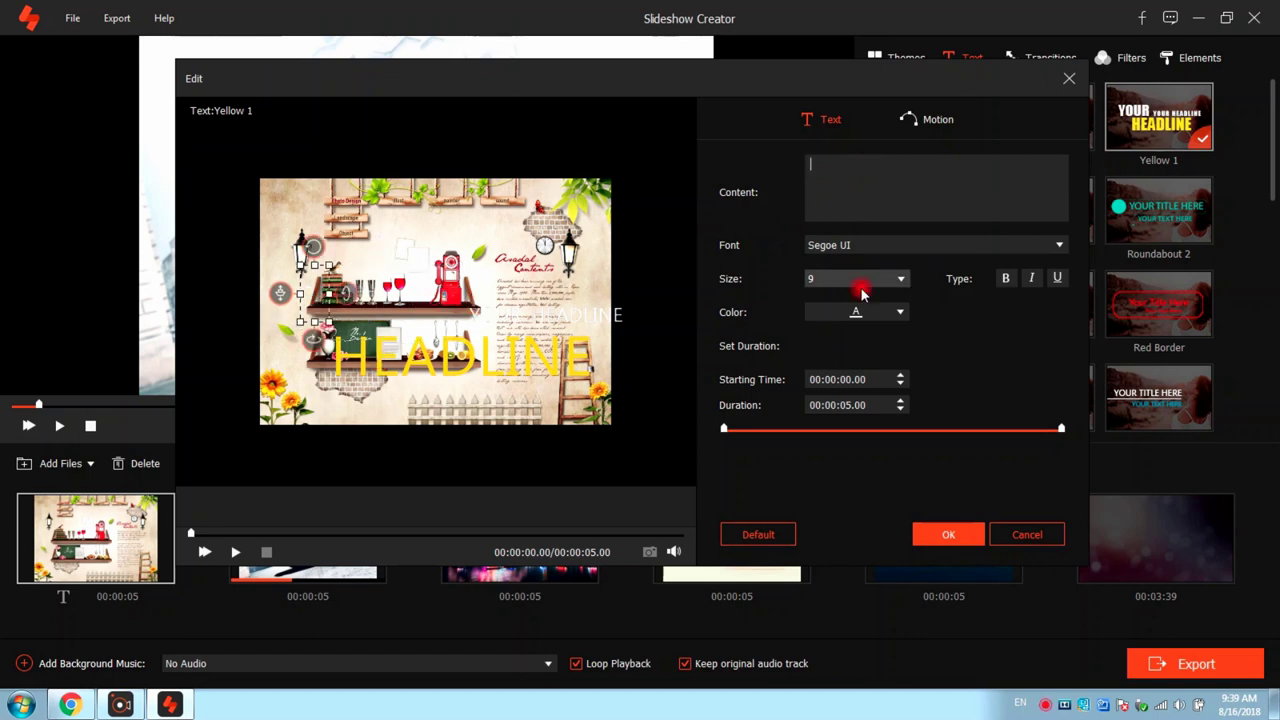
left_click(844, 197)
key("BackSpace")
type("YOUR HEADLINE")
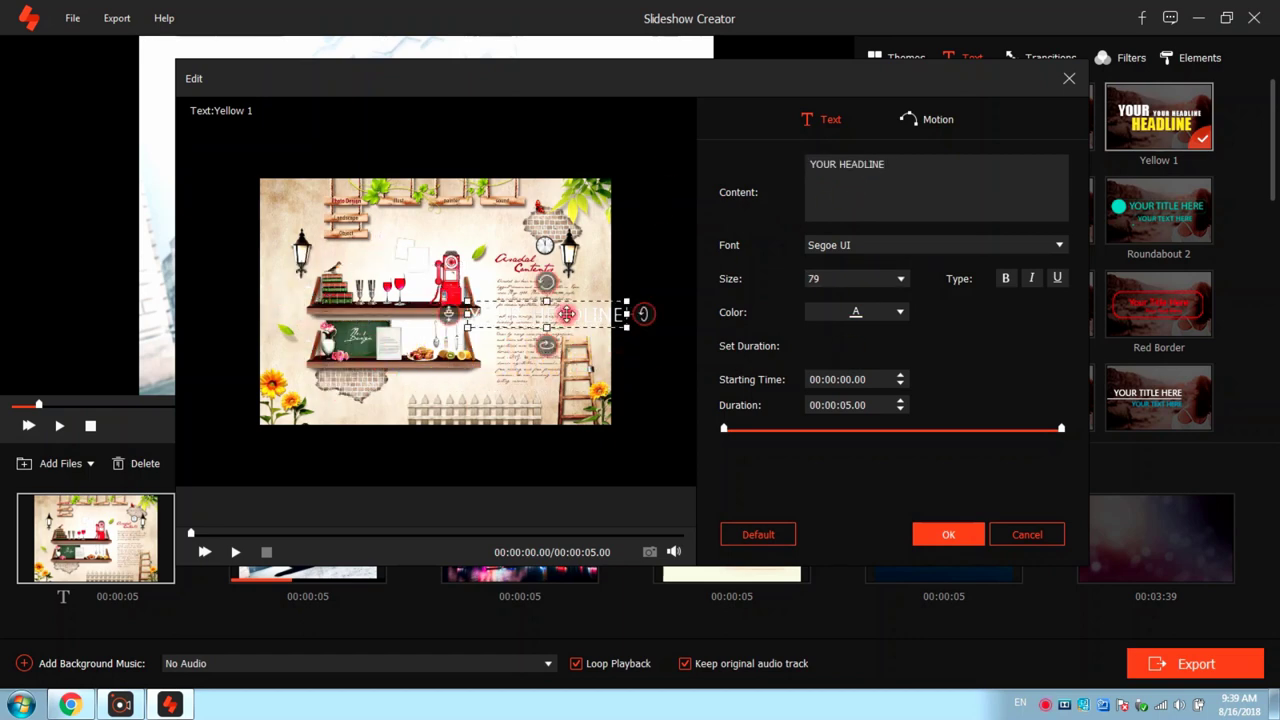
left_click_drag(560, 330, 382, 234)
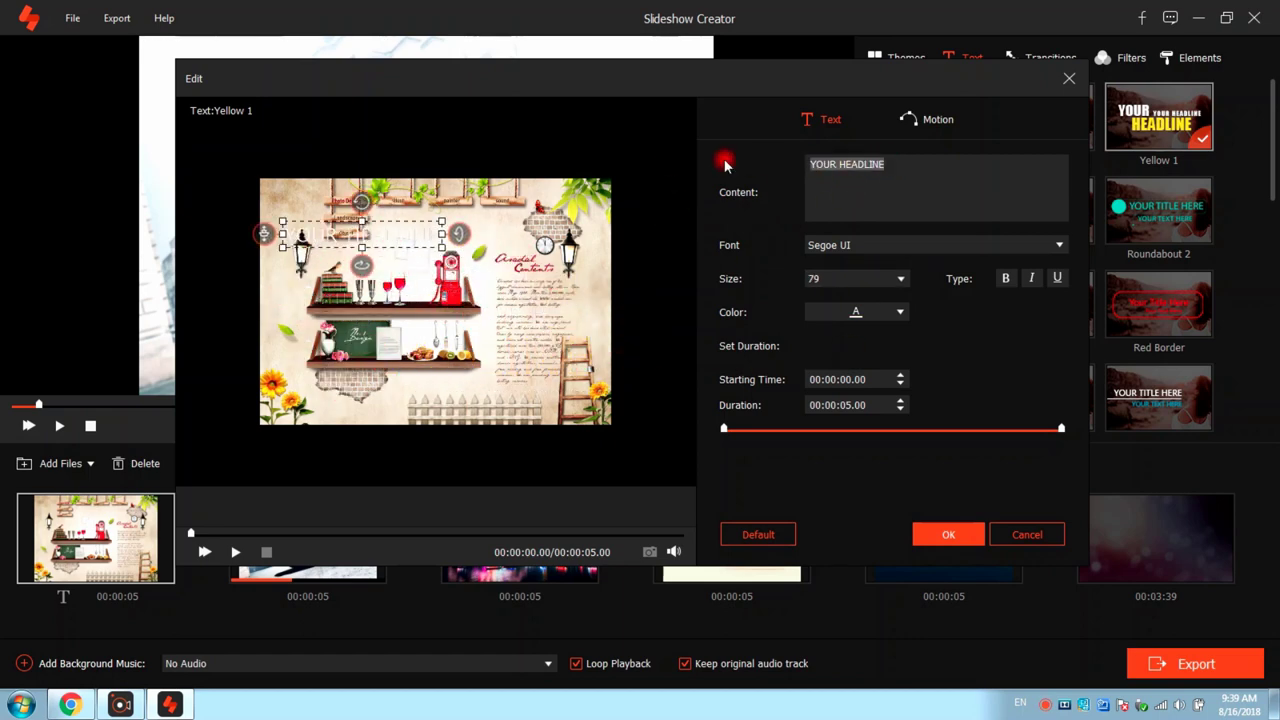
key("BackSpace")
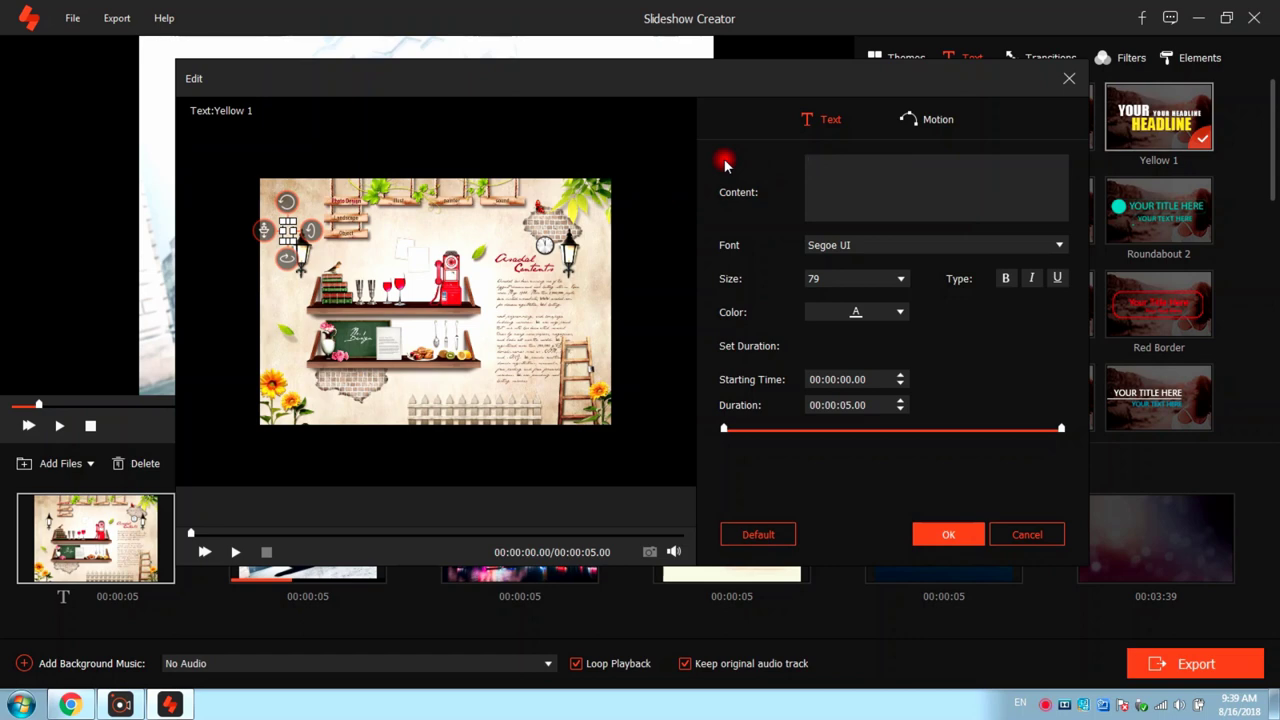
type("happy")
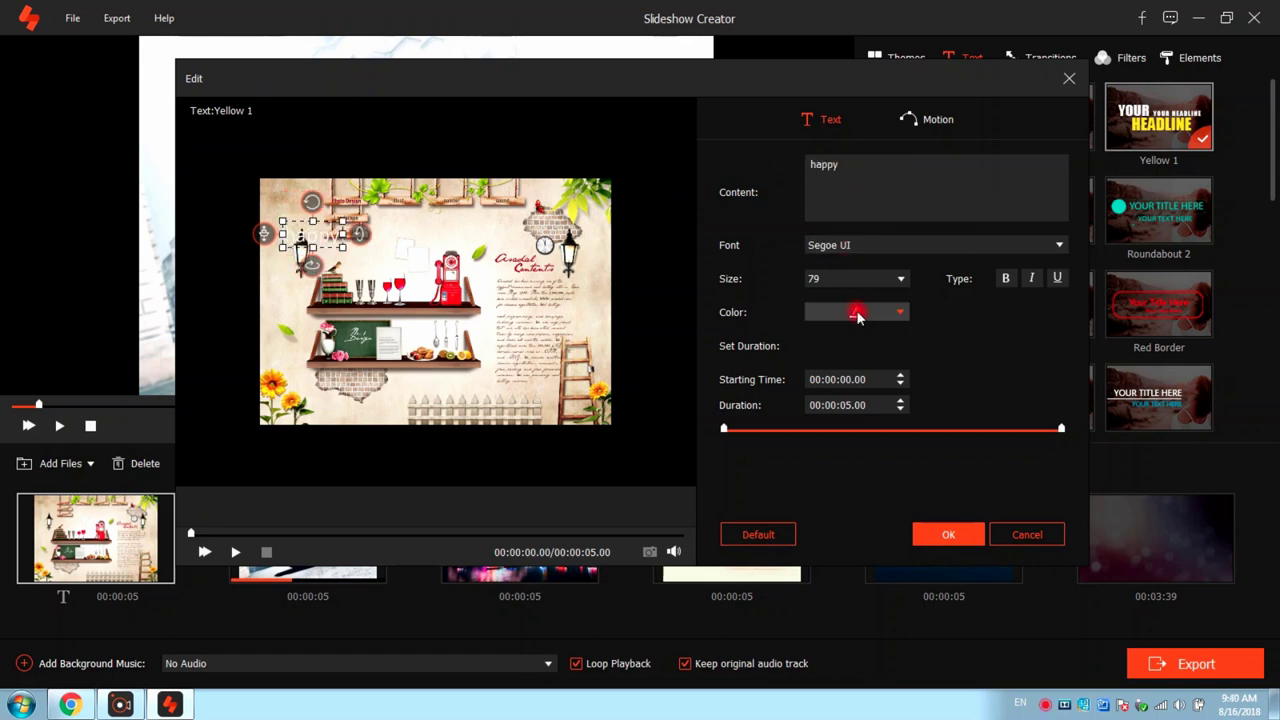
Make the 'happy' caption bold and cyan
left_click(857, 312)
left_click(895, 337)
left_click(872, 320)
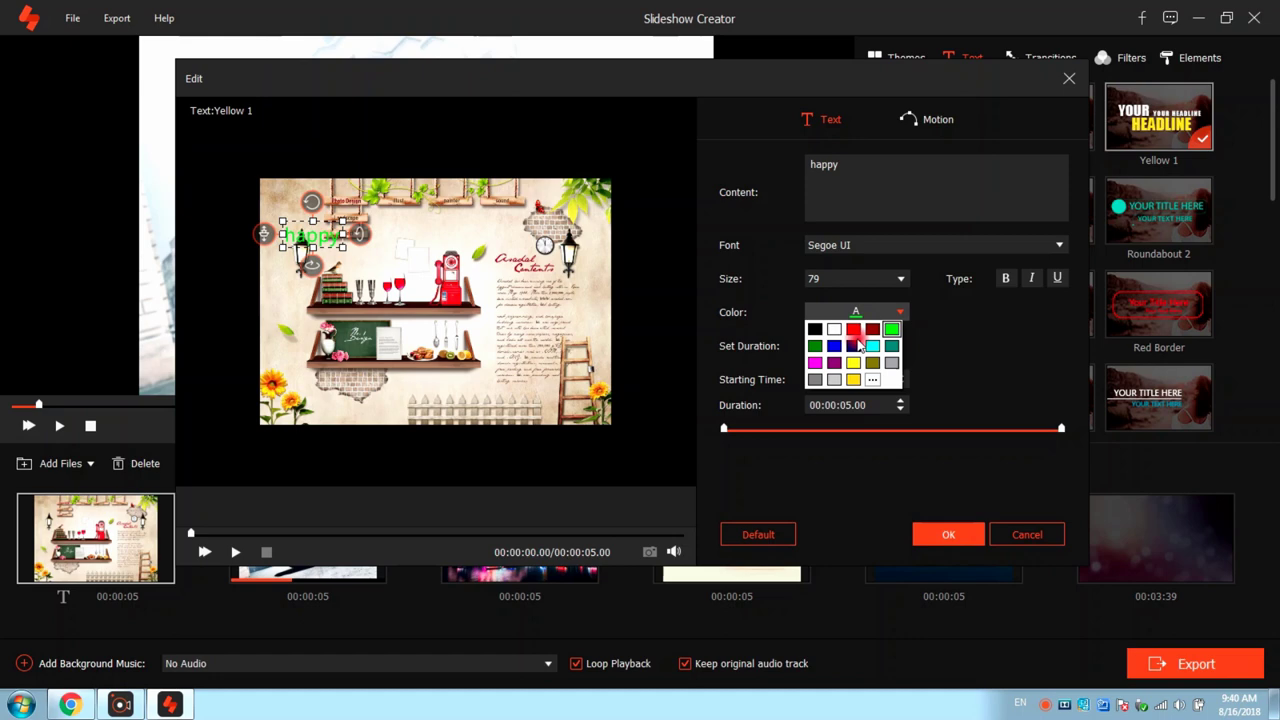
left_click(869, 346)
left_click(1005, 279)
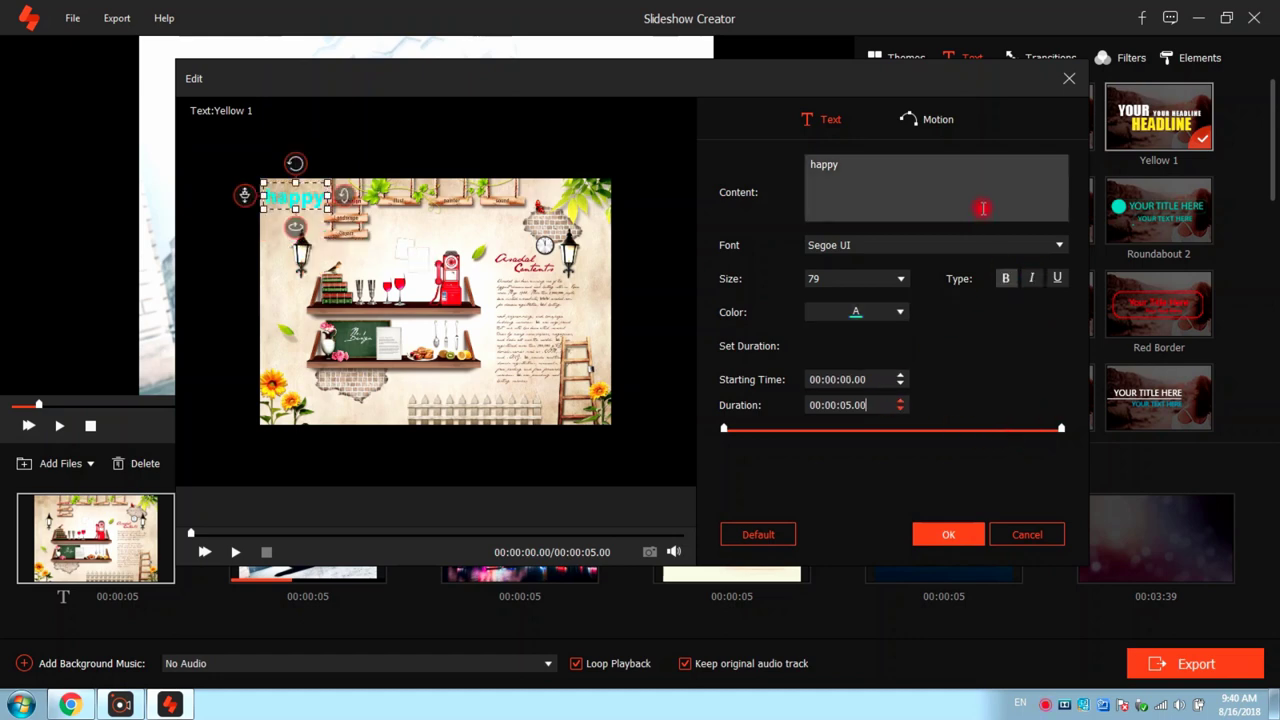
Give the caption the Flip motion
left_click(940, 120)
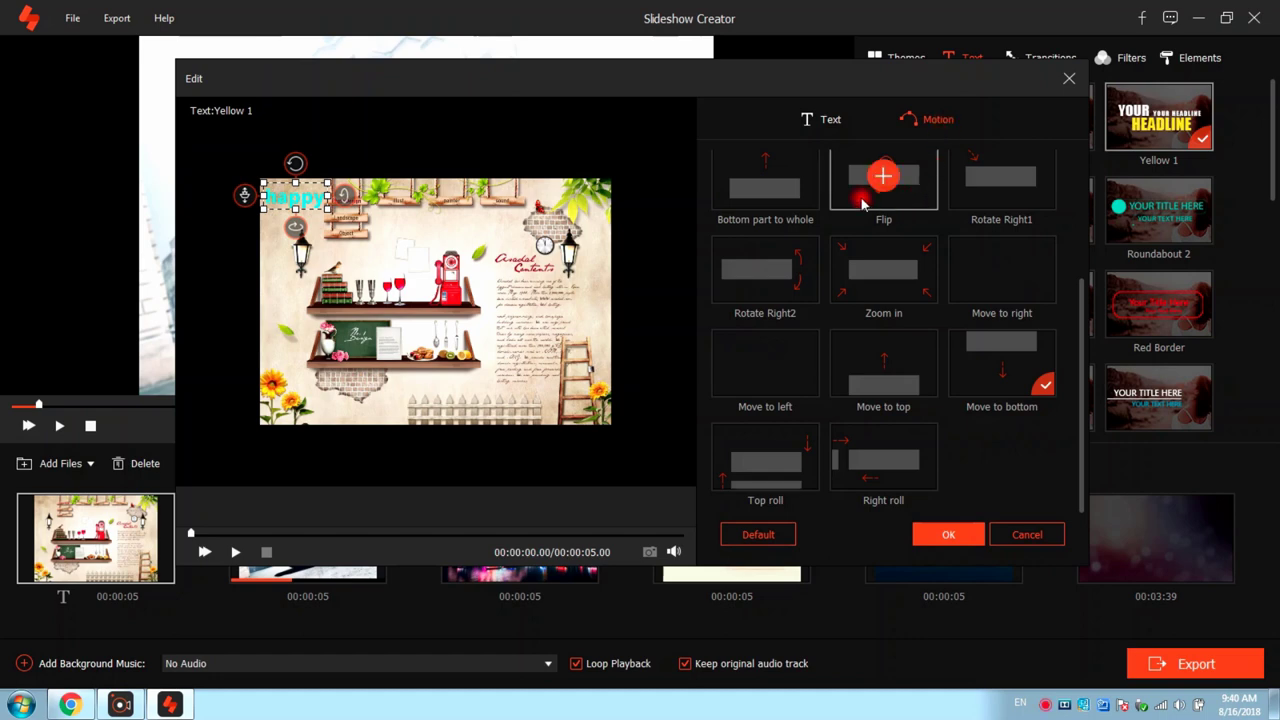
left_click(886, 180)
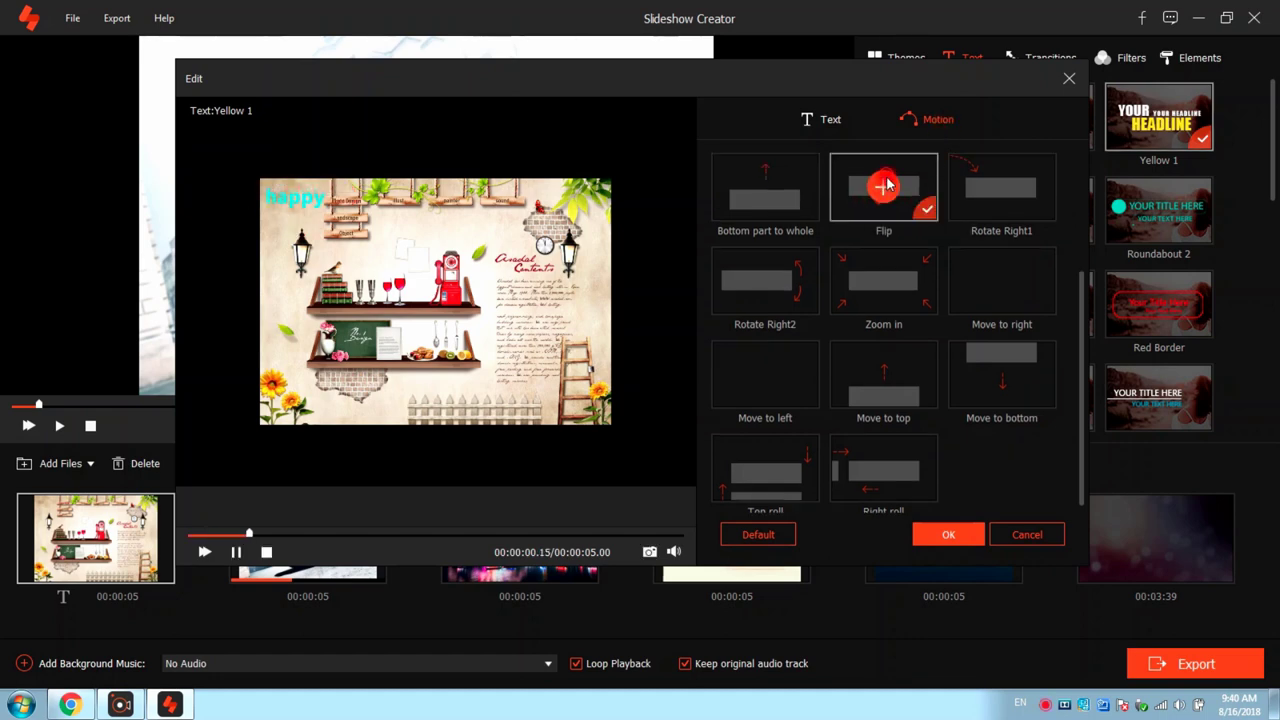
left_click(766, 188)
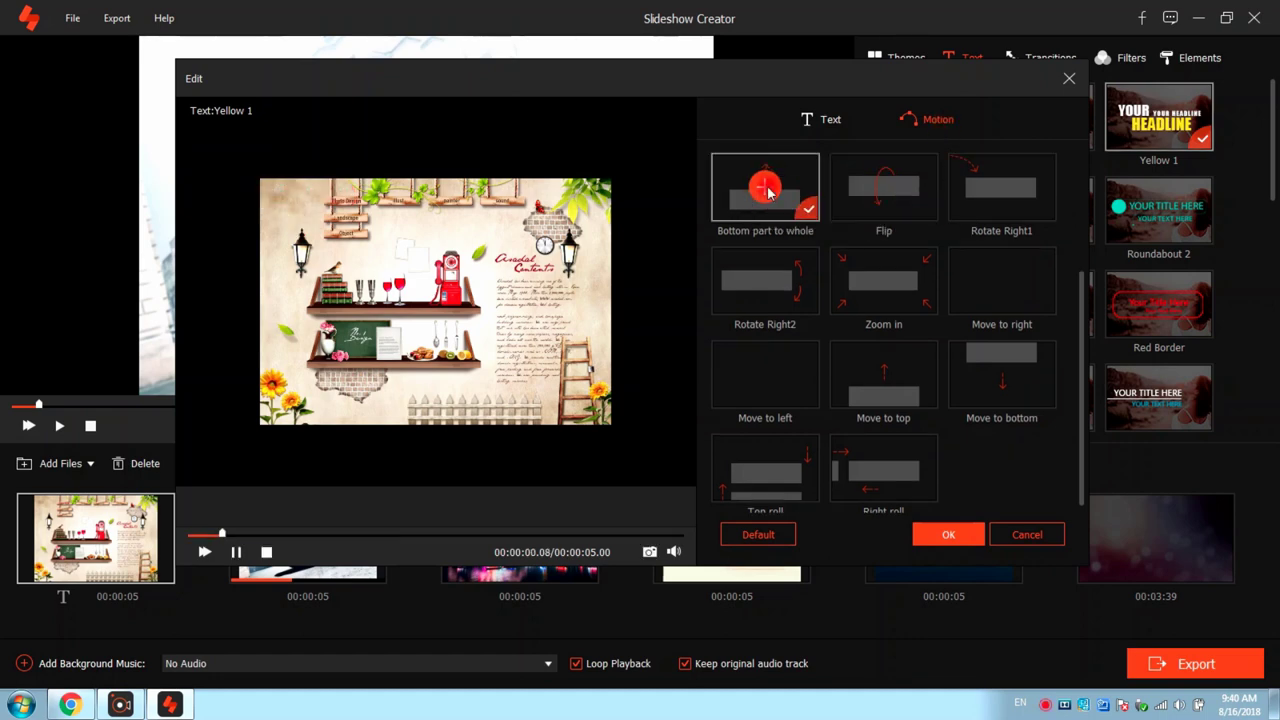
left_click(884, 188)
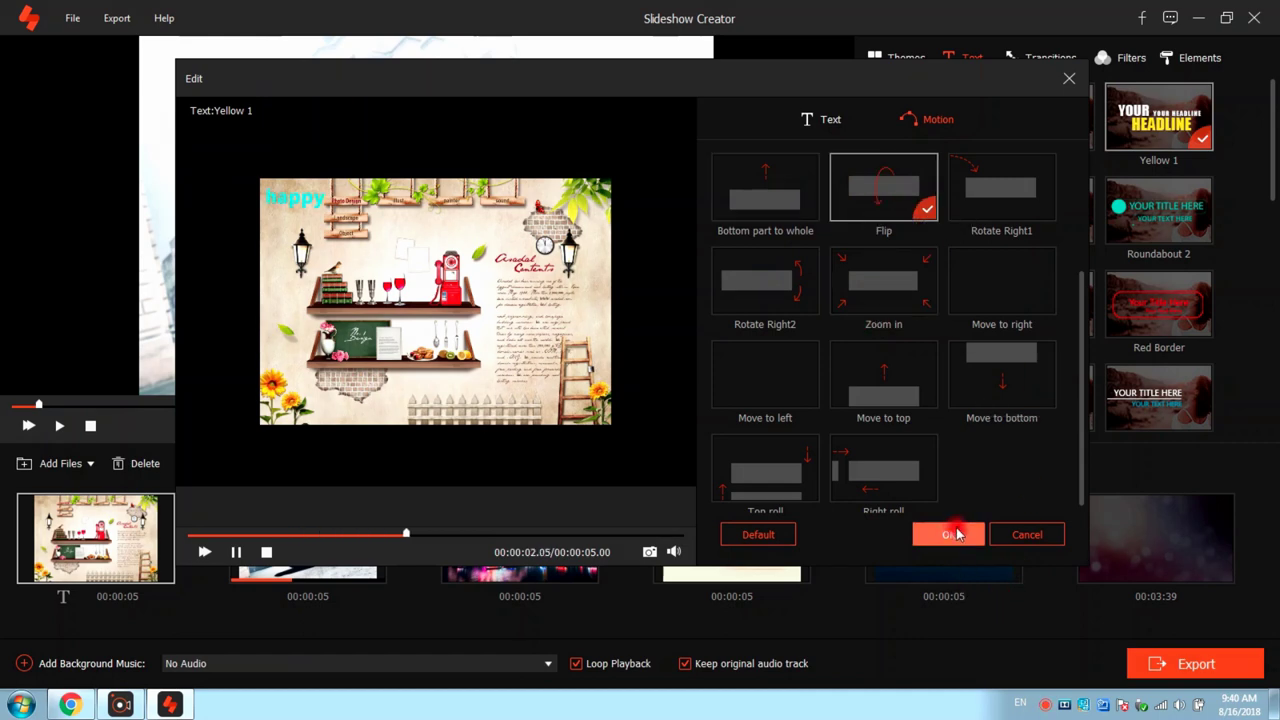
Add a Move to Right transition between the first photo and the car photo
left_click(956, 535)
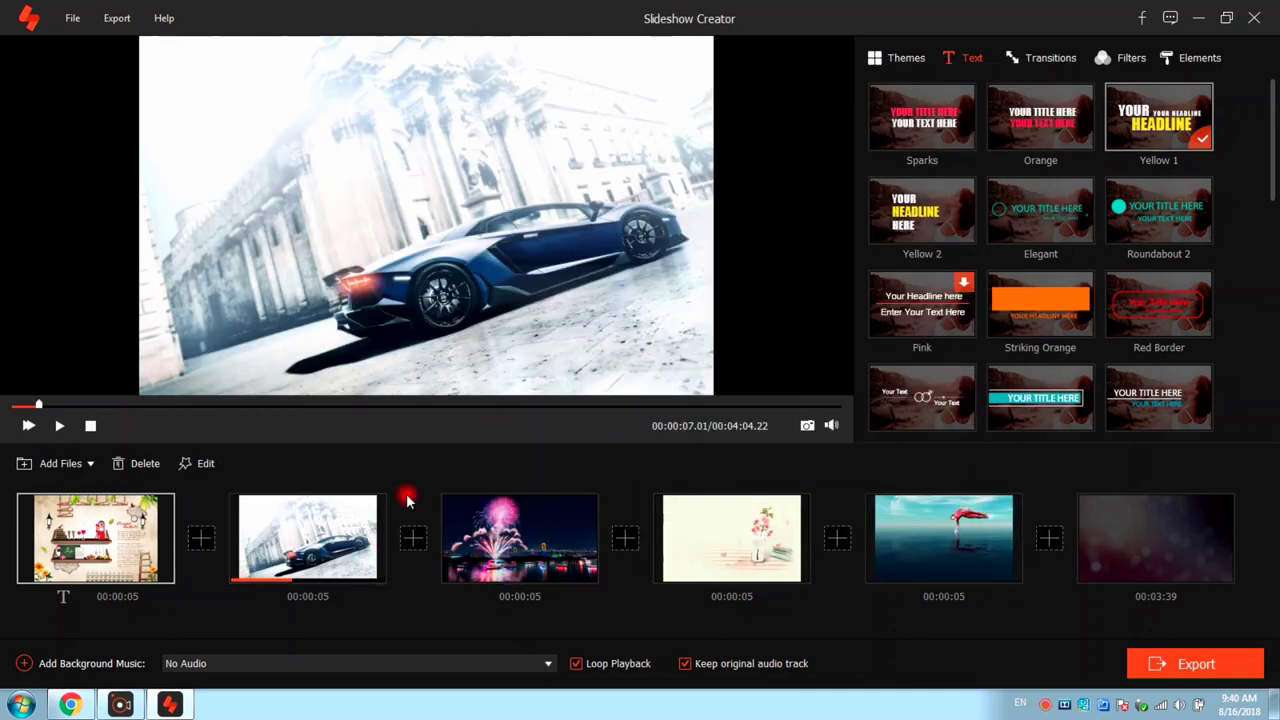
left_click(1050, 57)
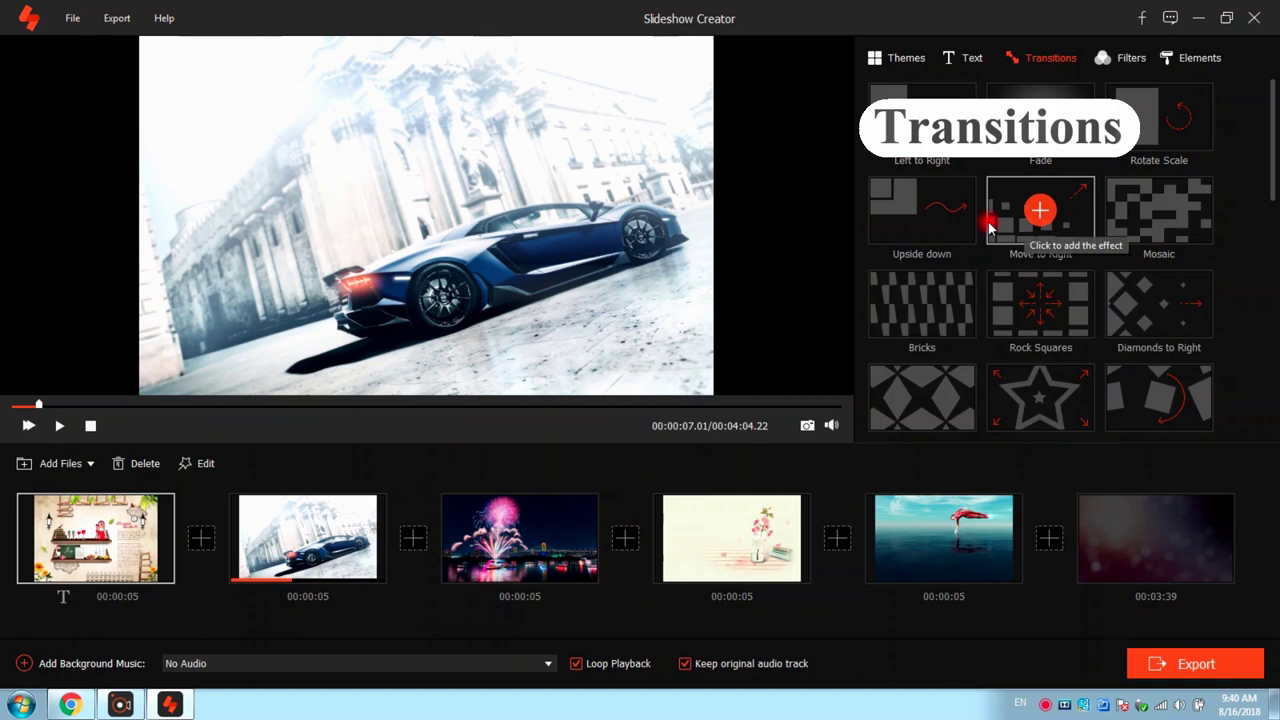
left_click(922, 210)
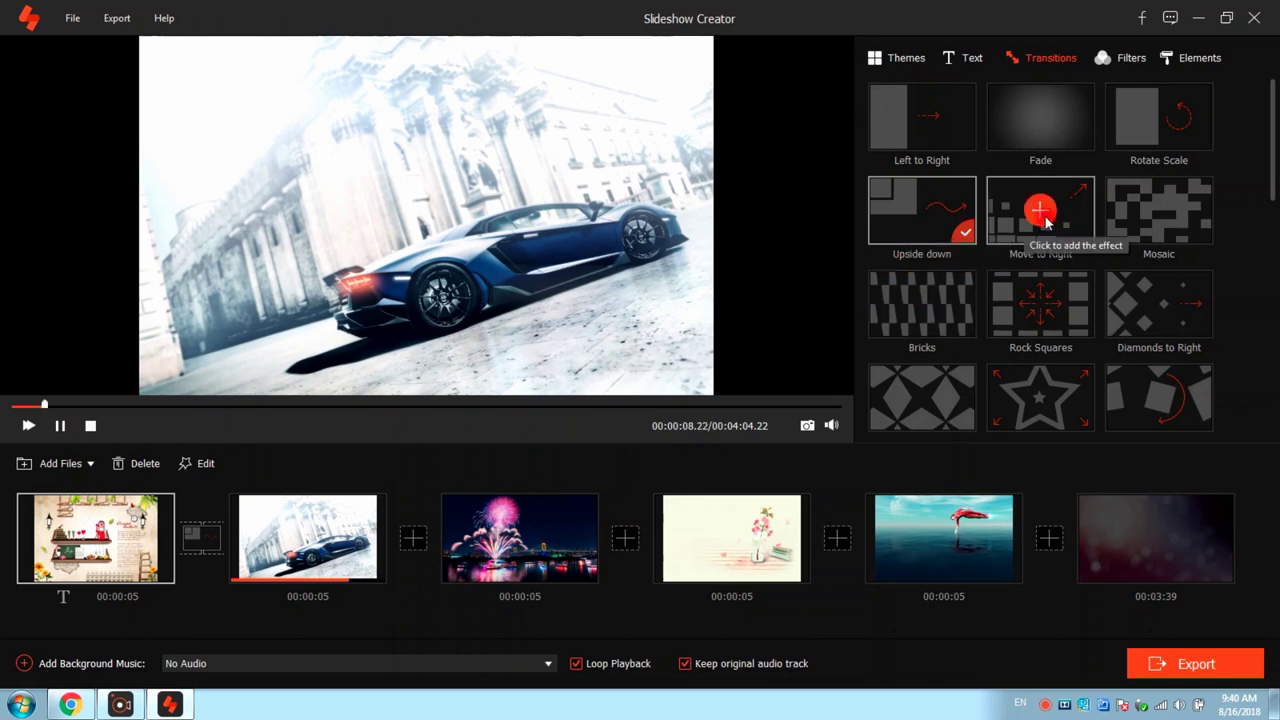
left_click(1040, 212)
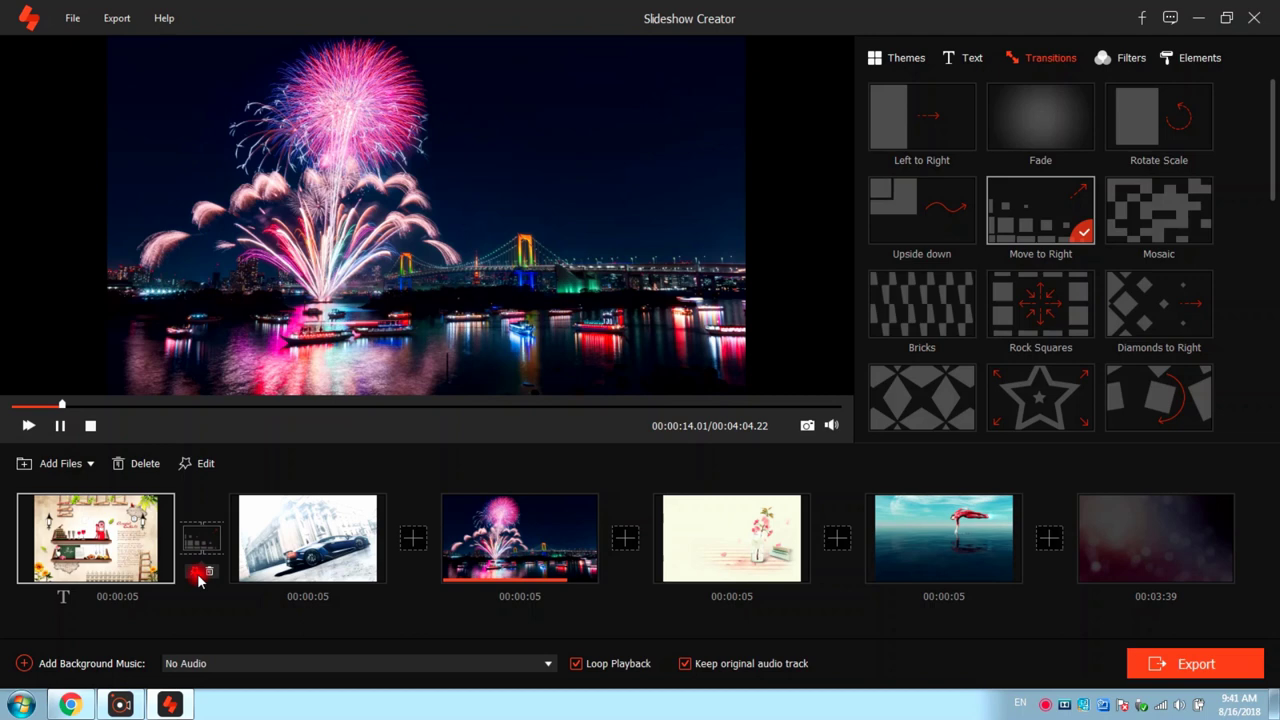
Change the mode in the Move to Right transition's settings
left_click(194, 574)
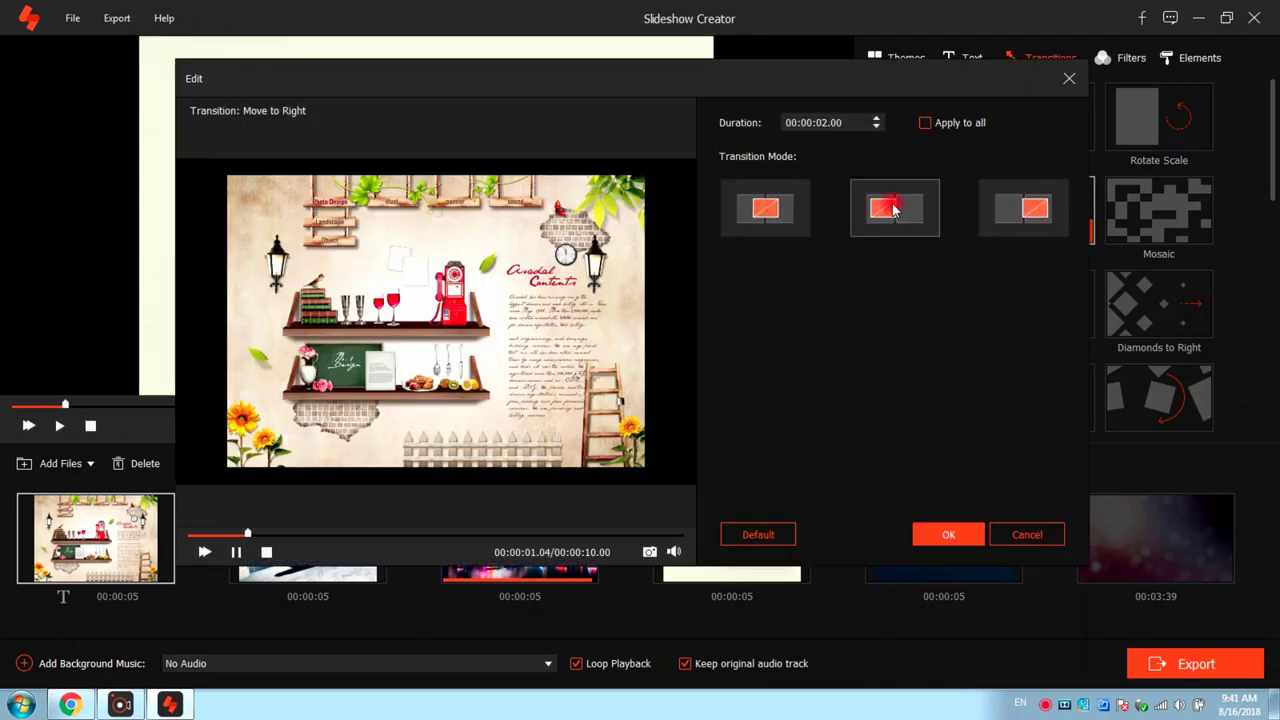
left_click(1034, 220)
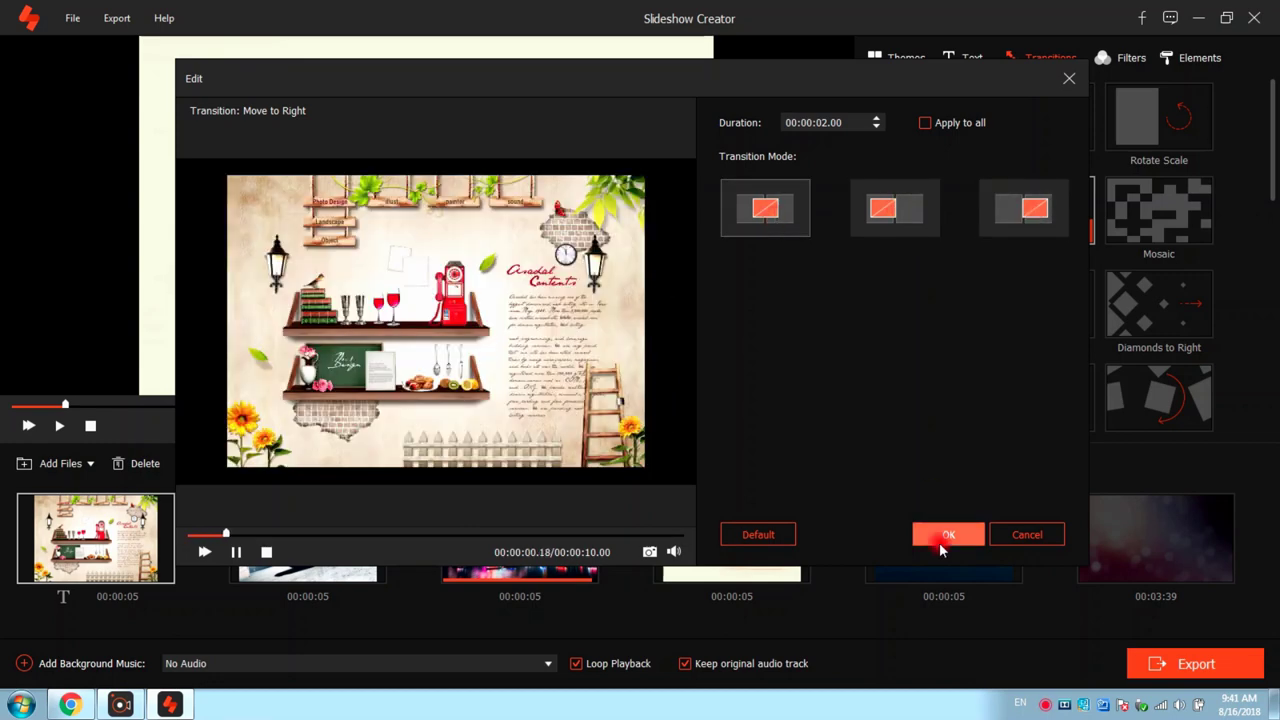
left_click(941, 546)
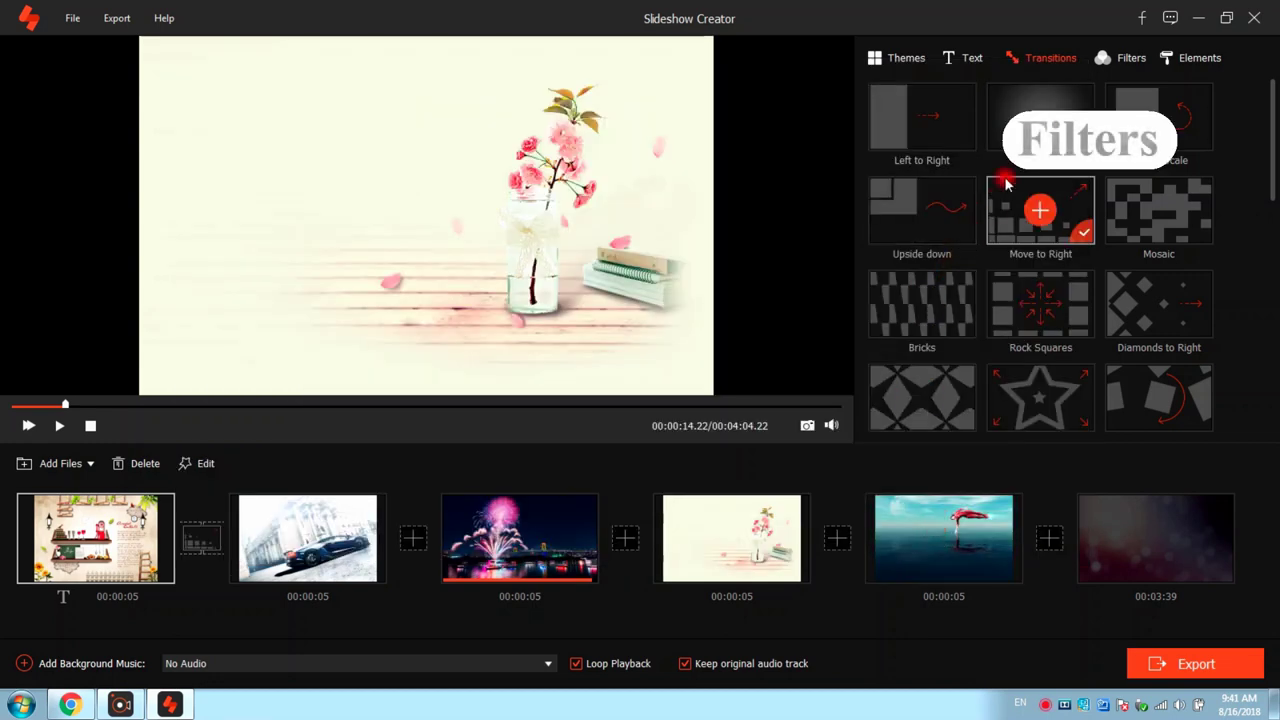
Apply Hong Kong Movie to the first clip, then try Hong Kong Movie, Orange Dots and Coordinates on the fireworks clip
left_click(1127, 63)
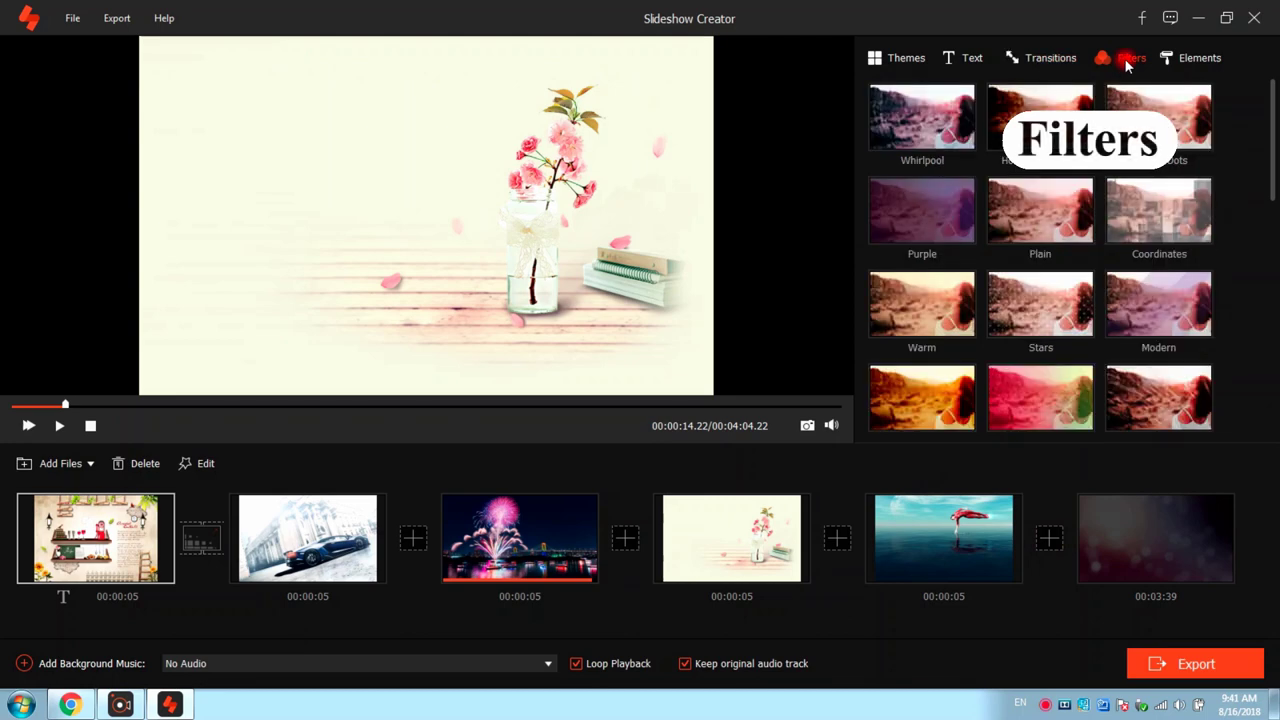
left_click(1093, 105)
left_click(489, 535)
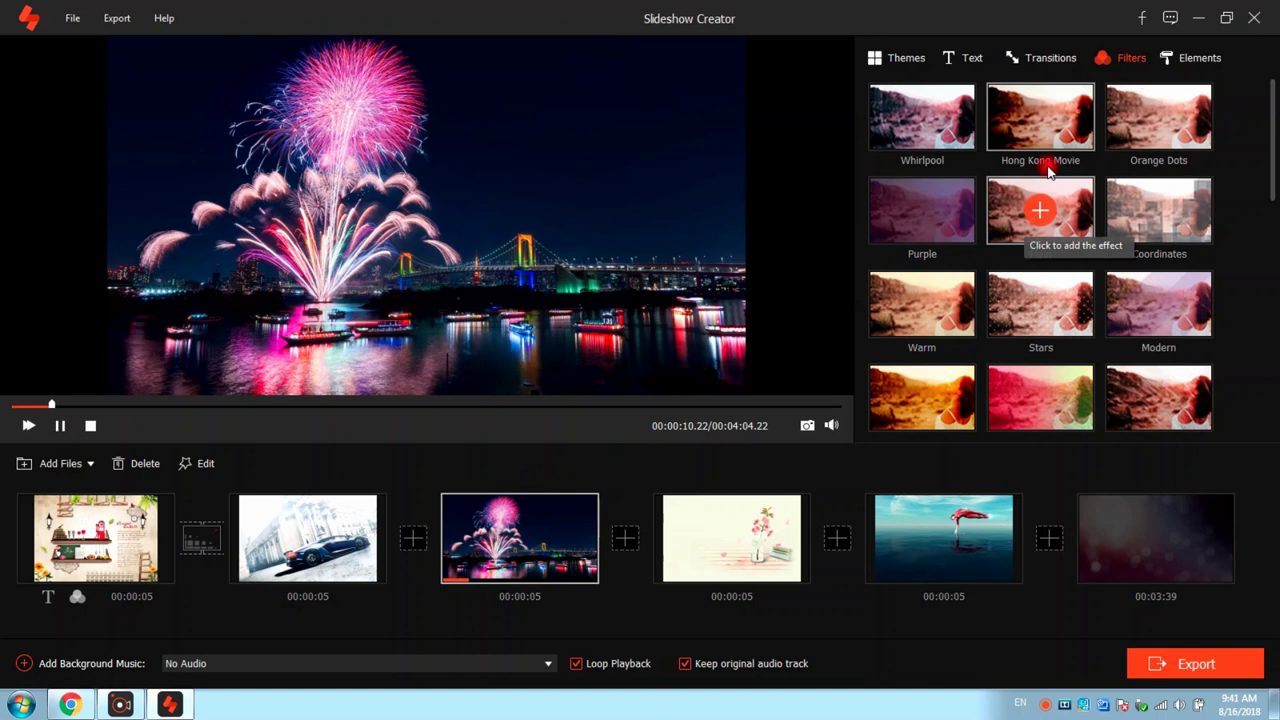
left_click(1036, 119)
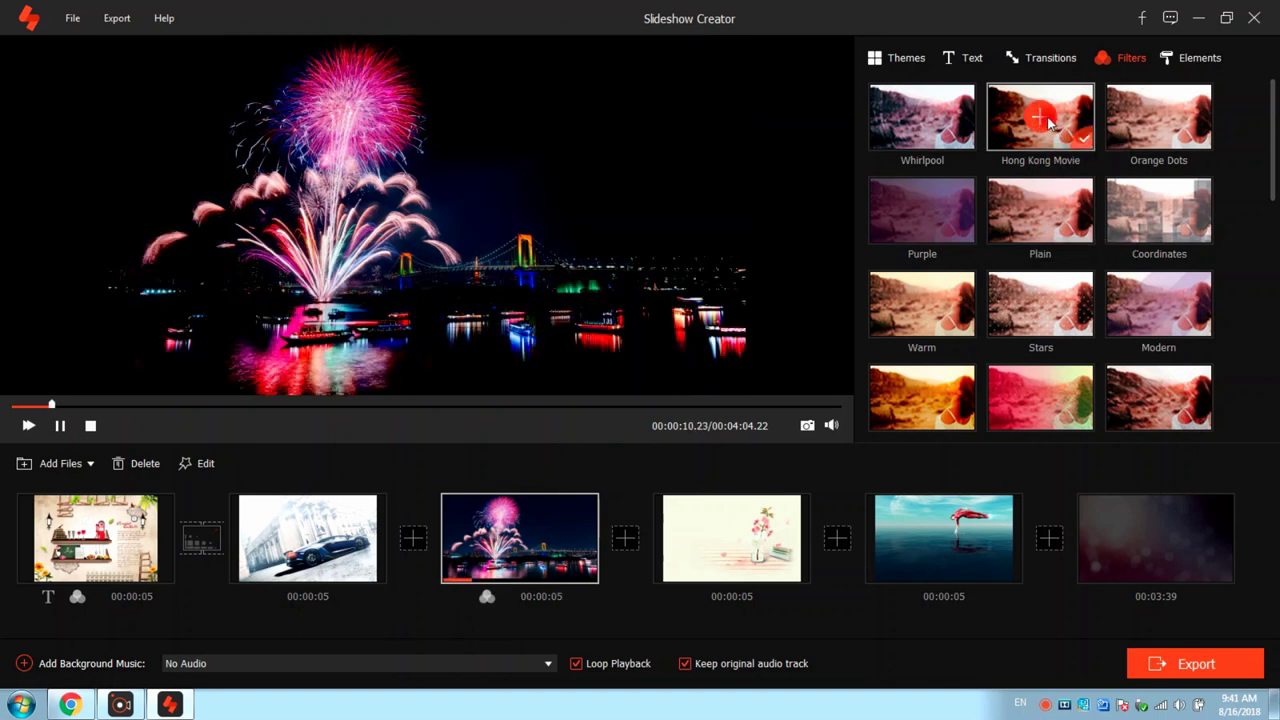
left_click(1158, 118)
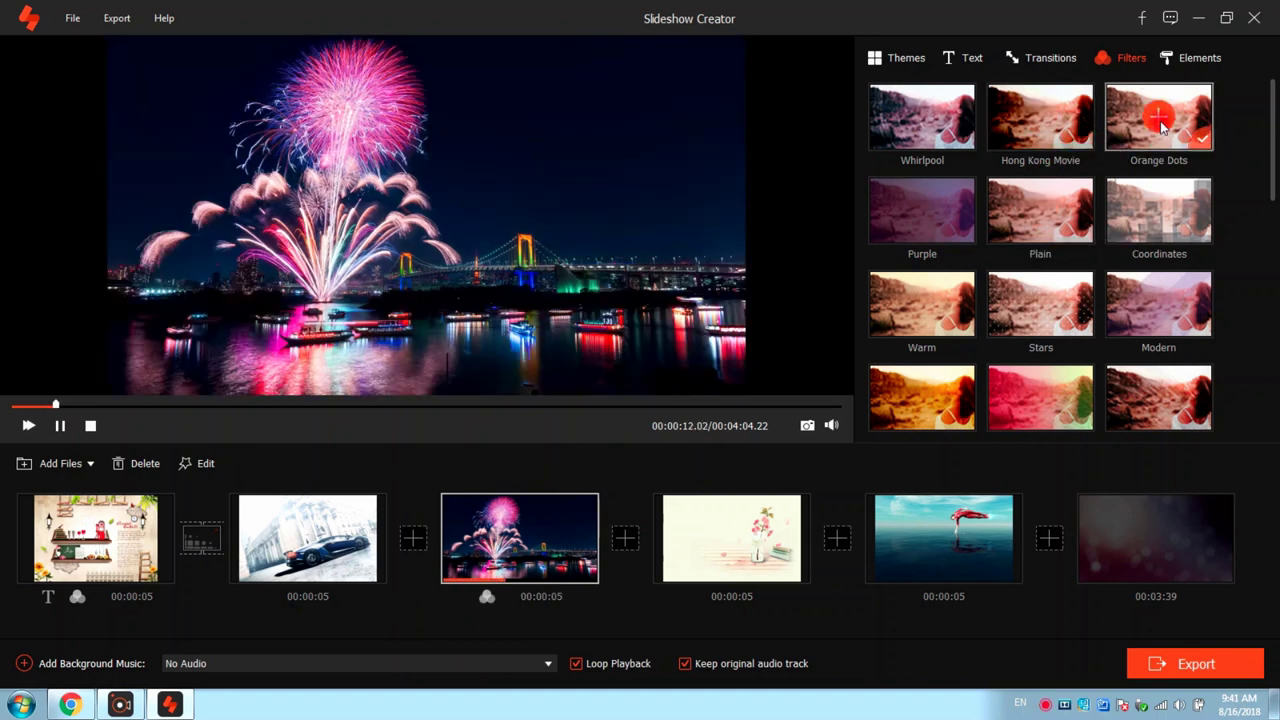
left_click(1157, 208)
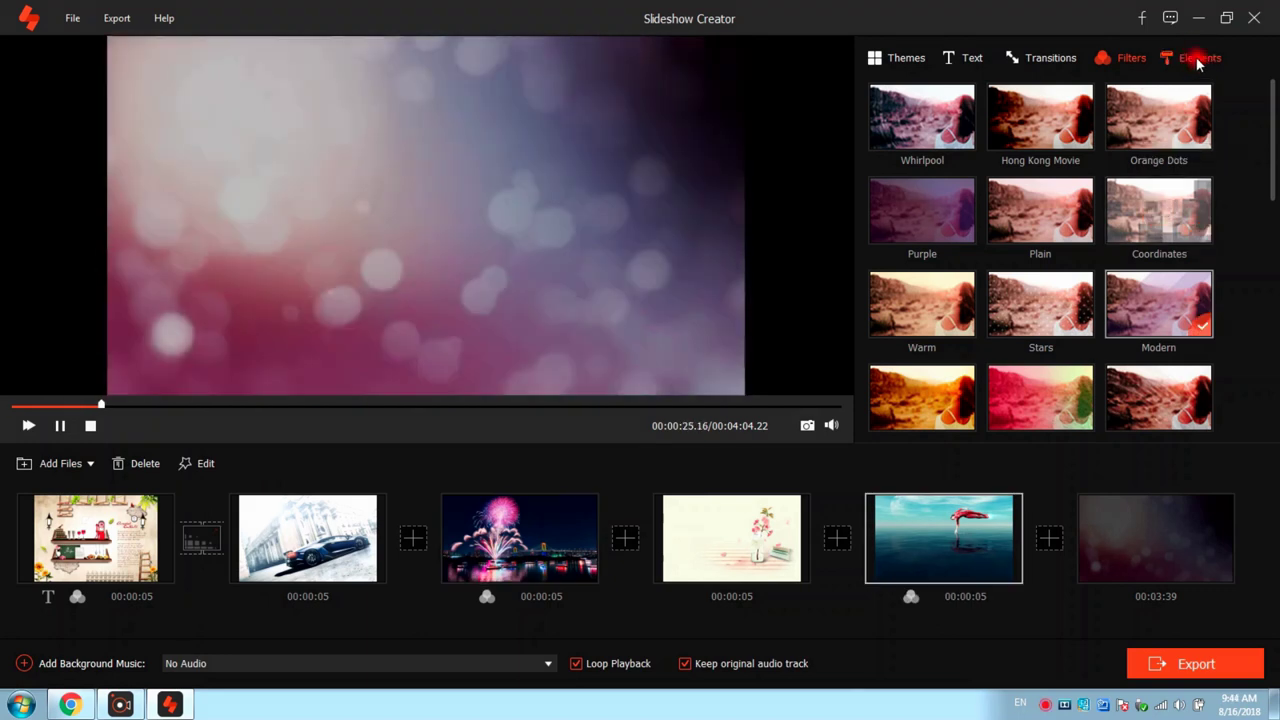
Add the Cat and Fish element to the sea clip
left_click(1200, 57)
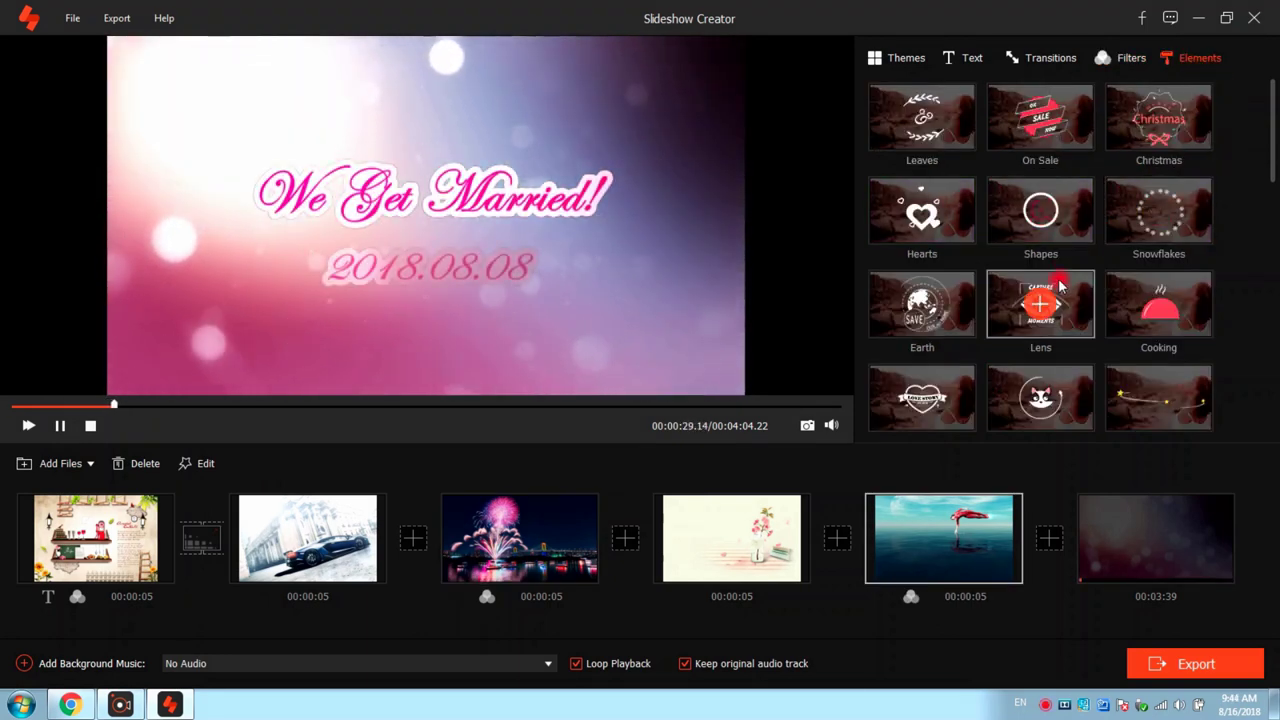
left_click(1040, 397)
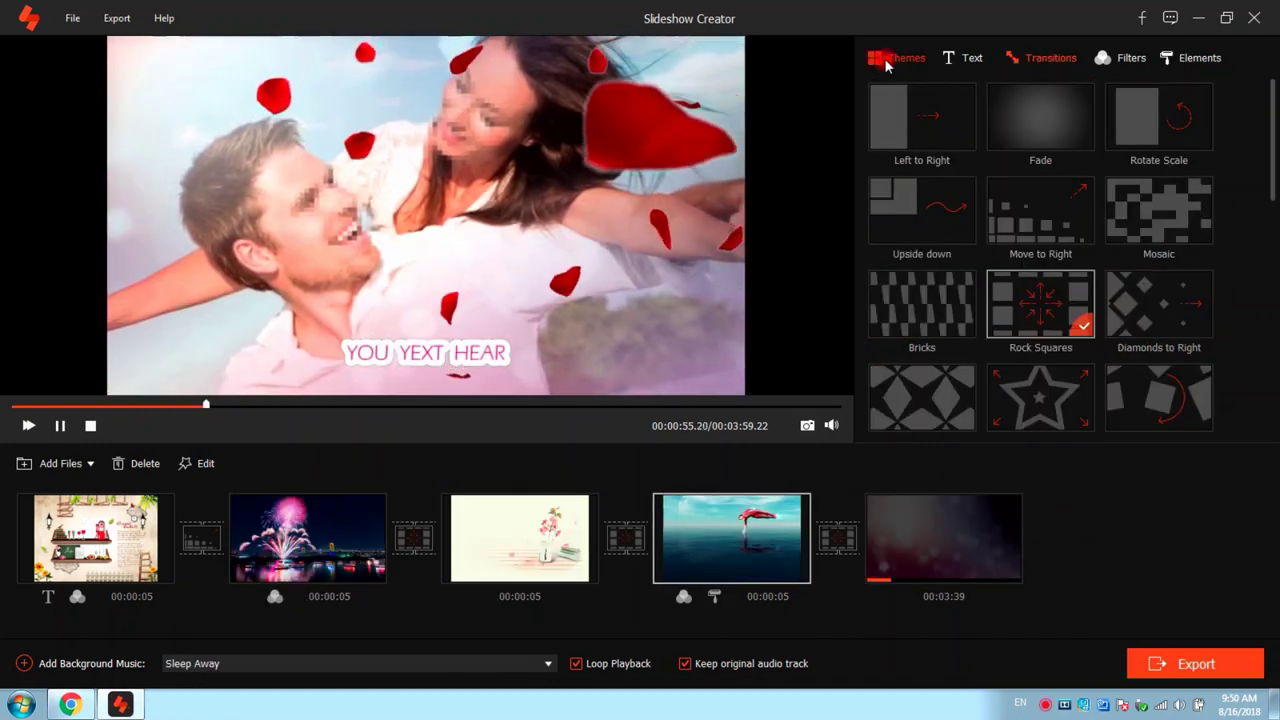
Apply the Simple theme, confirming it replaces the earlier edits
left_click(886, 62)
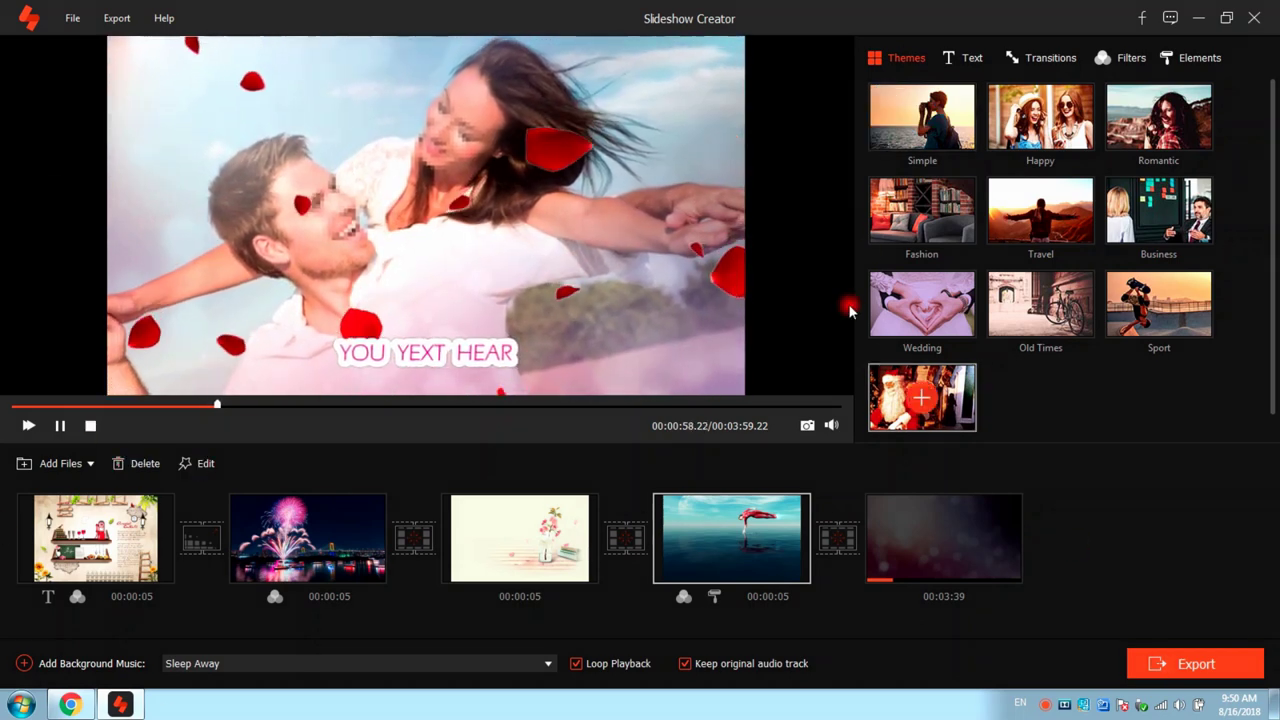
left_click(918, 118)
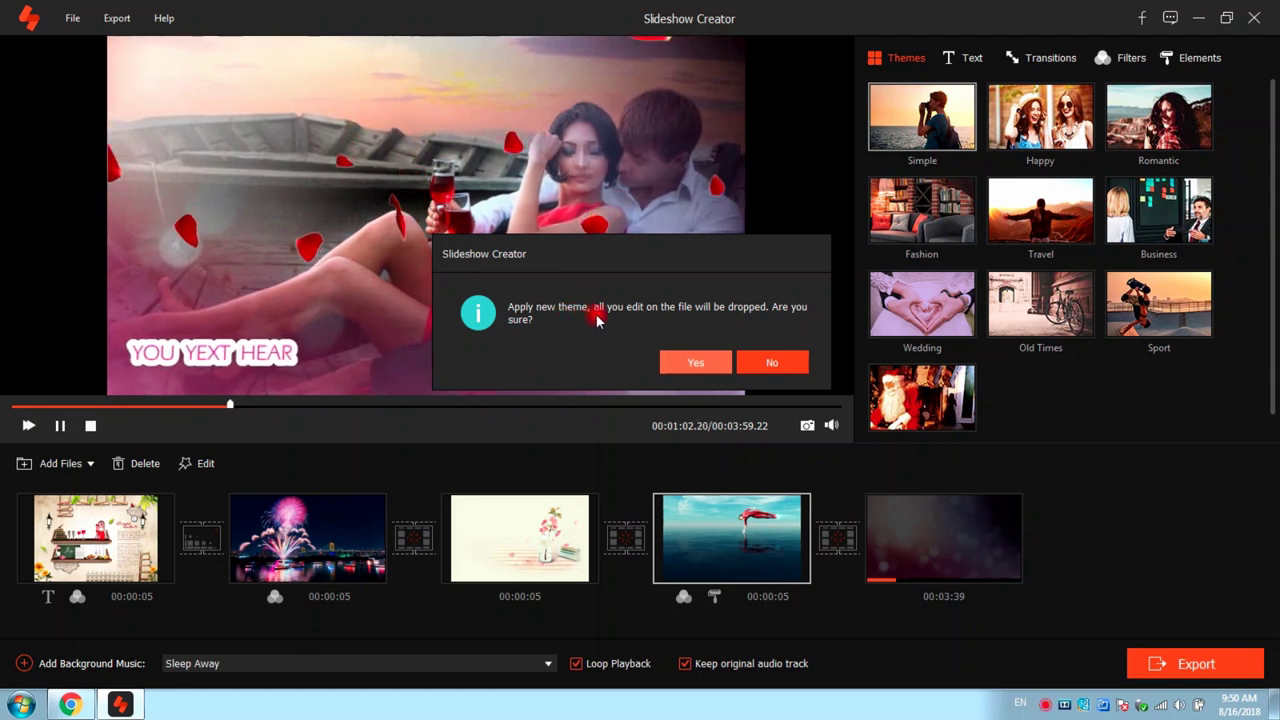
left_click(688, 362)
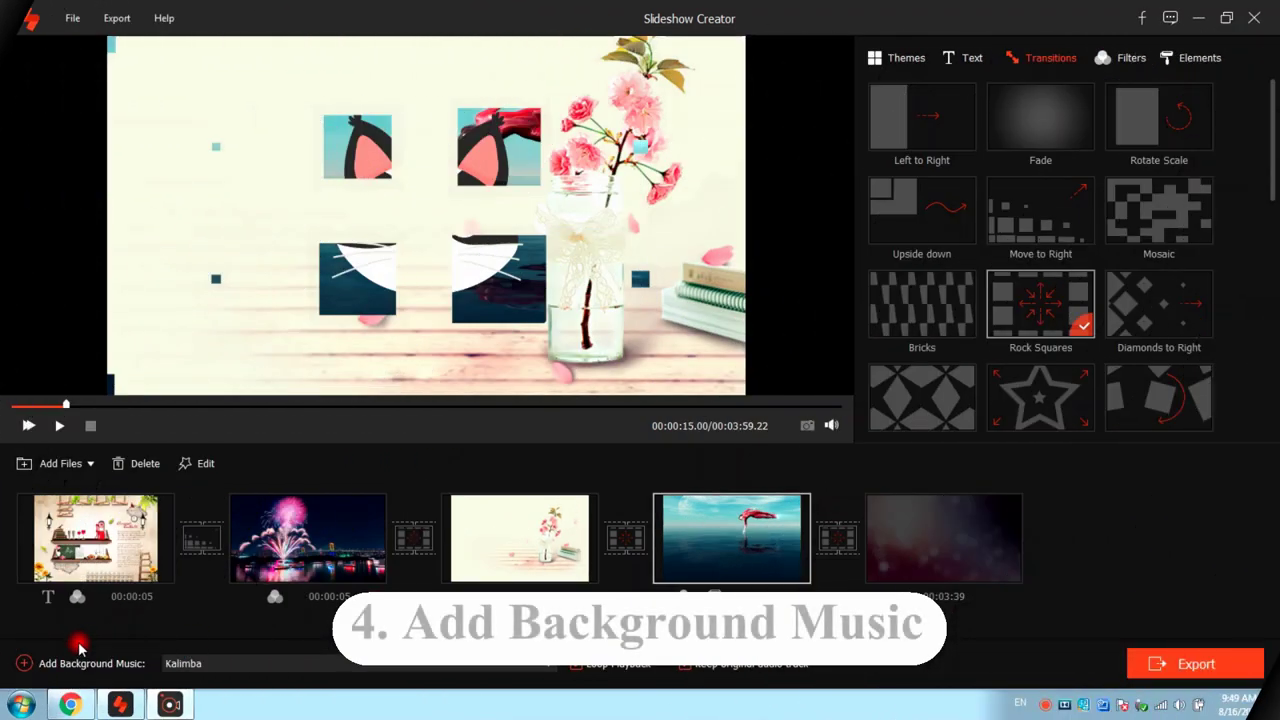
Load Sleep Away.mp3 as the background music track
left_click(24, 663)
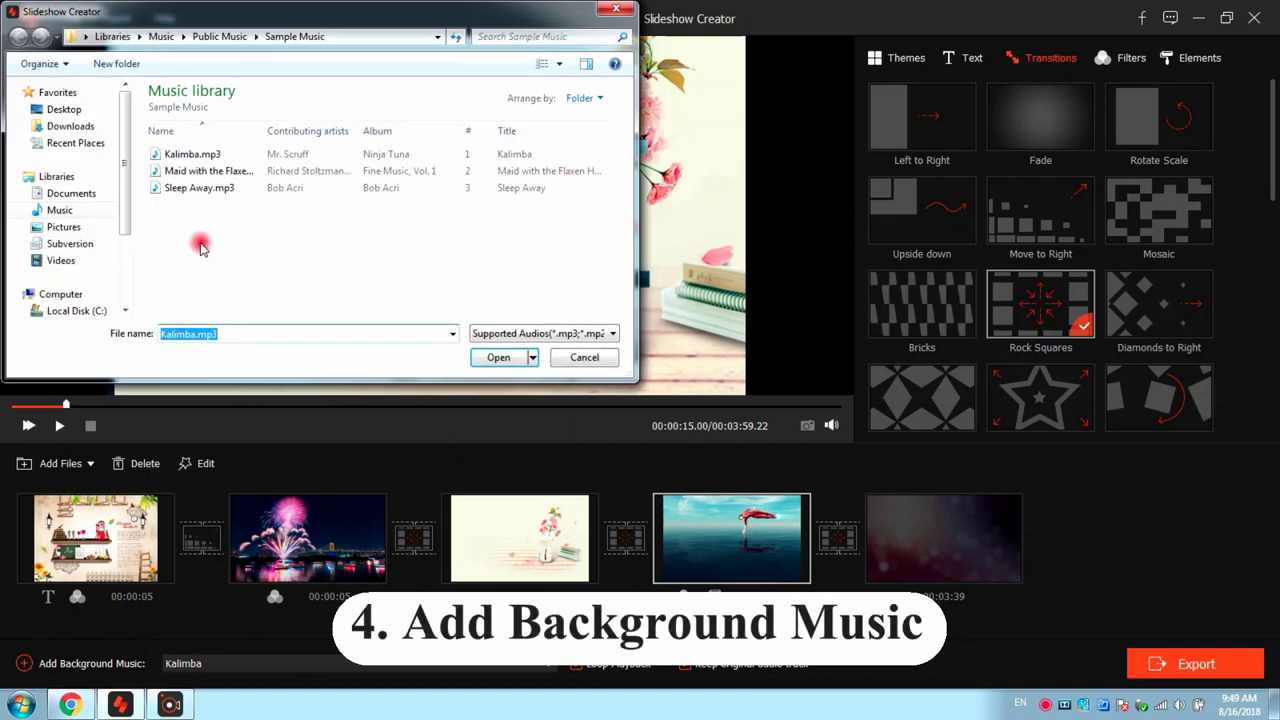
left_click(200, 188)
left_click(490, 358)
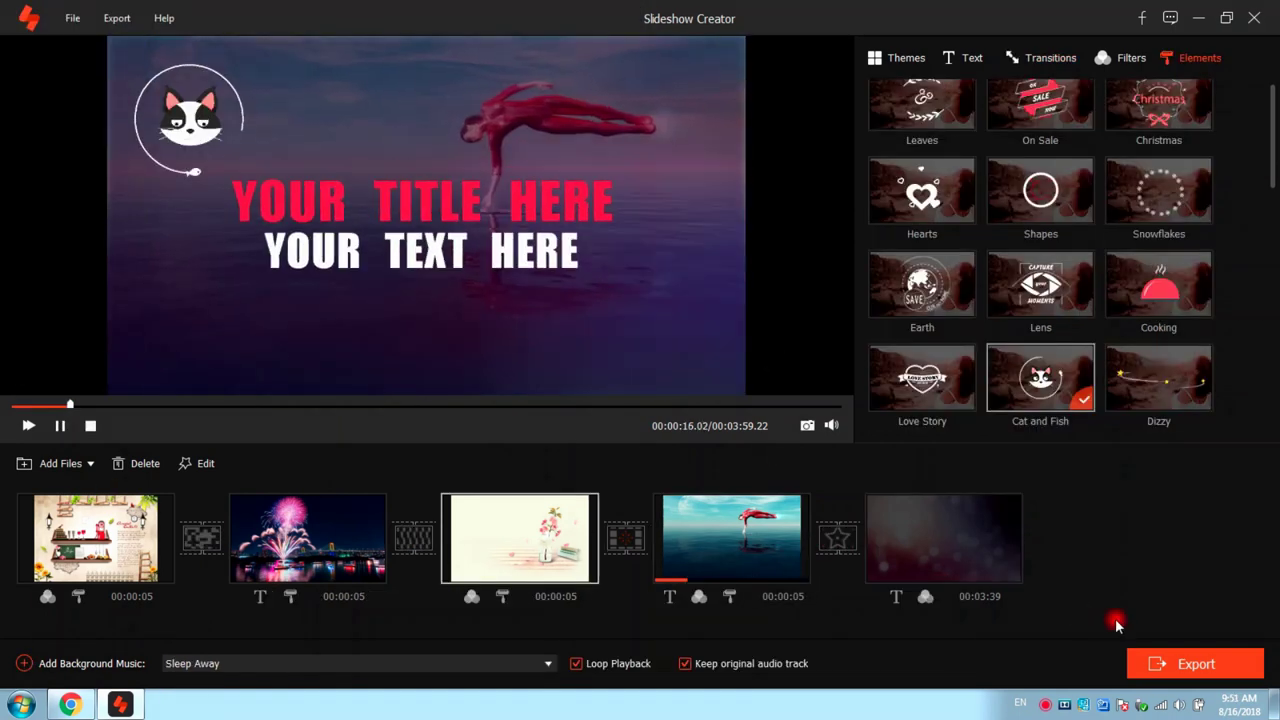
Browse the export profiles: recent, device, Android and MKV presets
left_click(1173, 677)
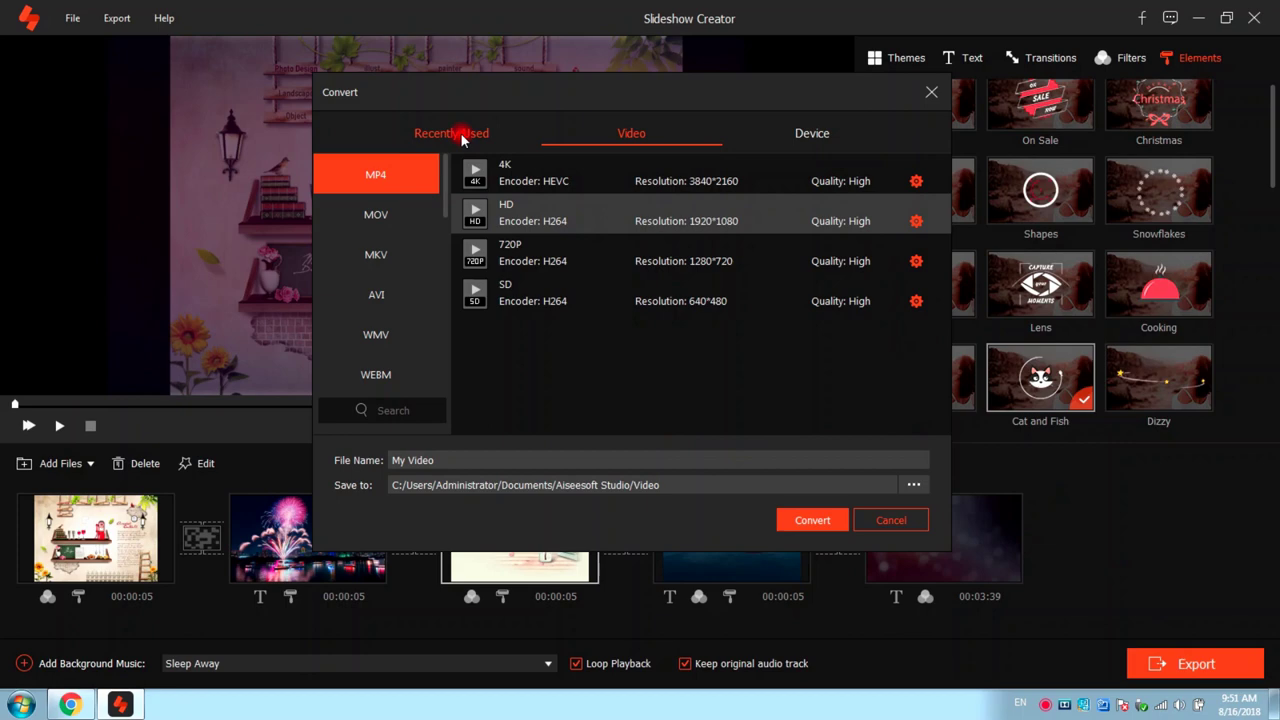
left_click(459, 132)
left_click(646, 142)
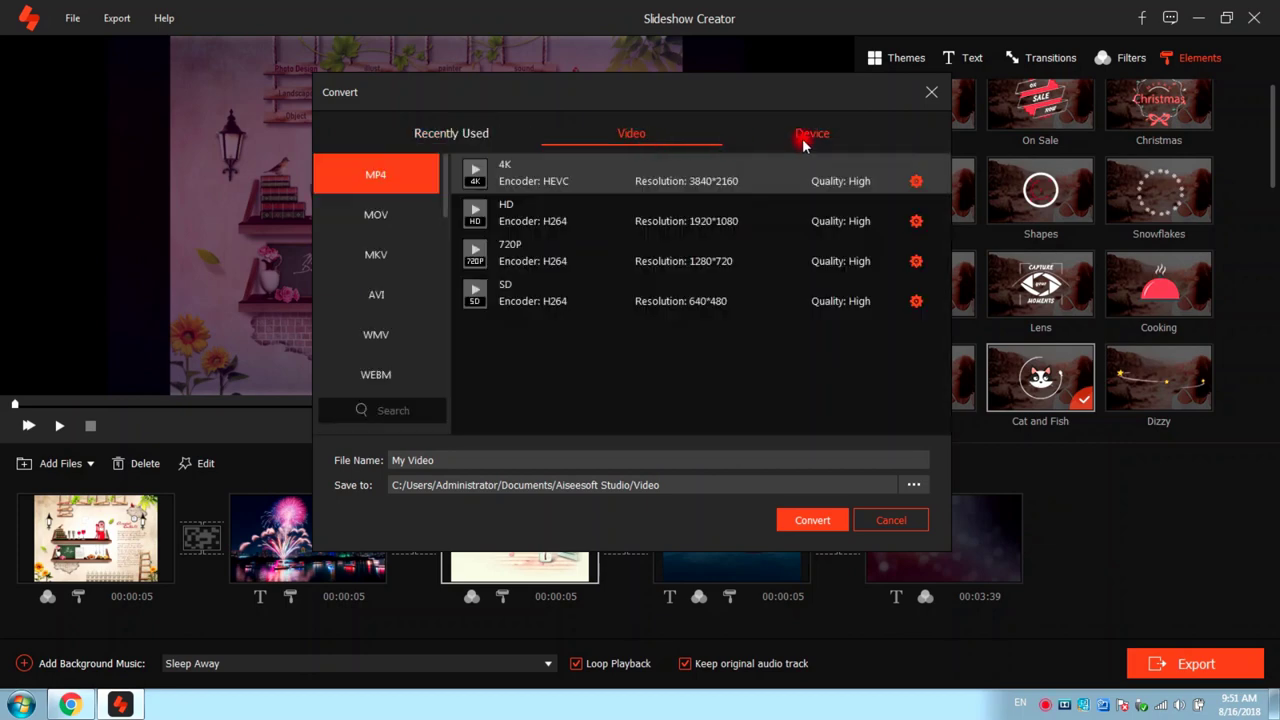
left_click(806, 144)
left_click(377, 216)
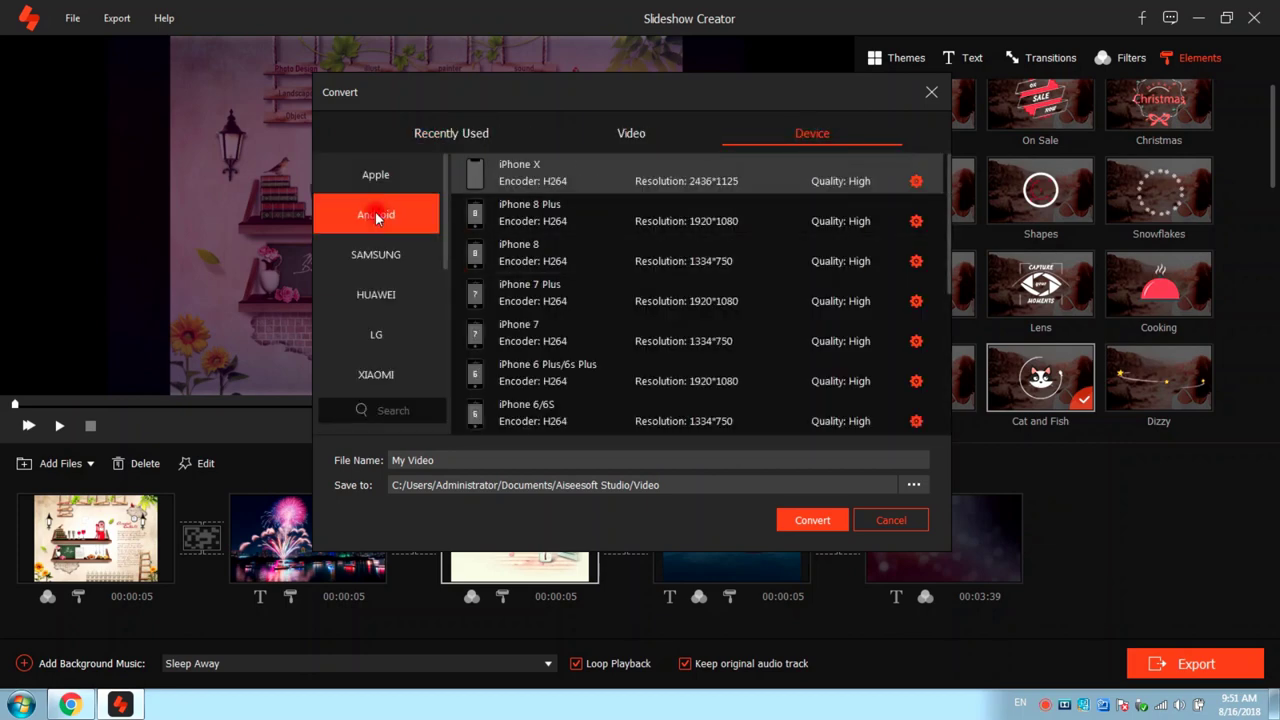
left_click(627, 144)
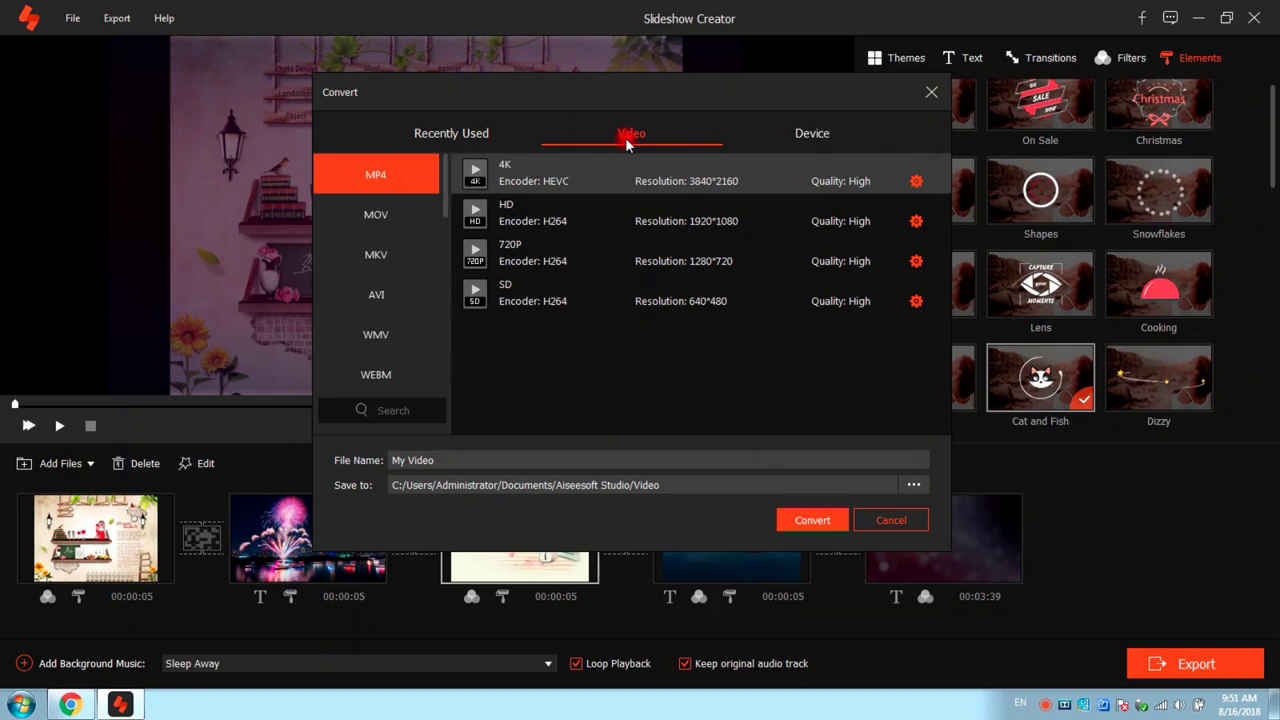
left_click(376, 214)
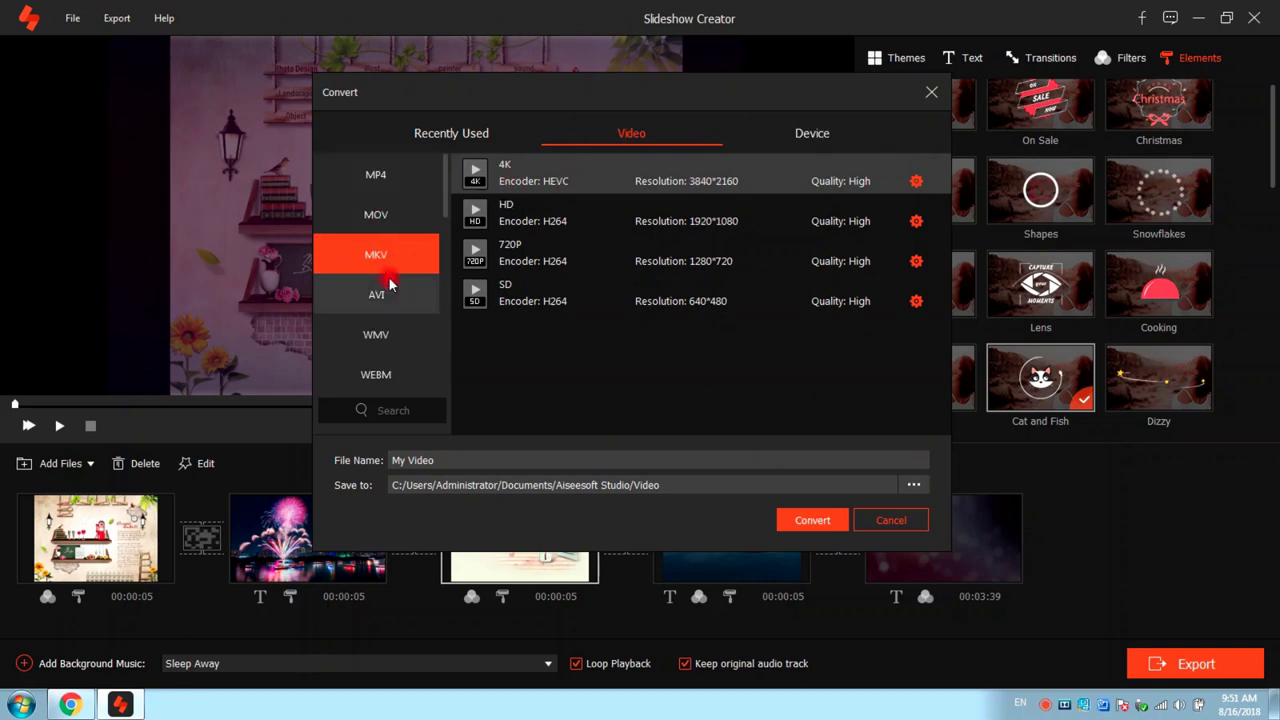
scroll(390, 285, "down", 5)
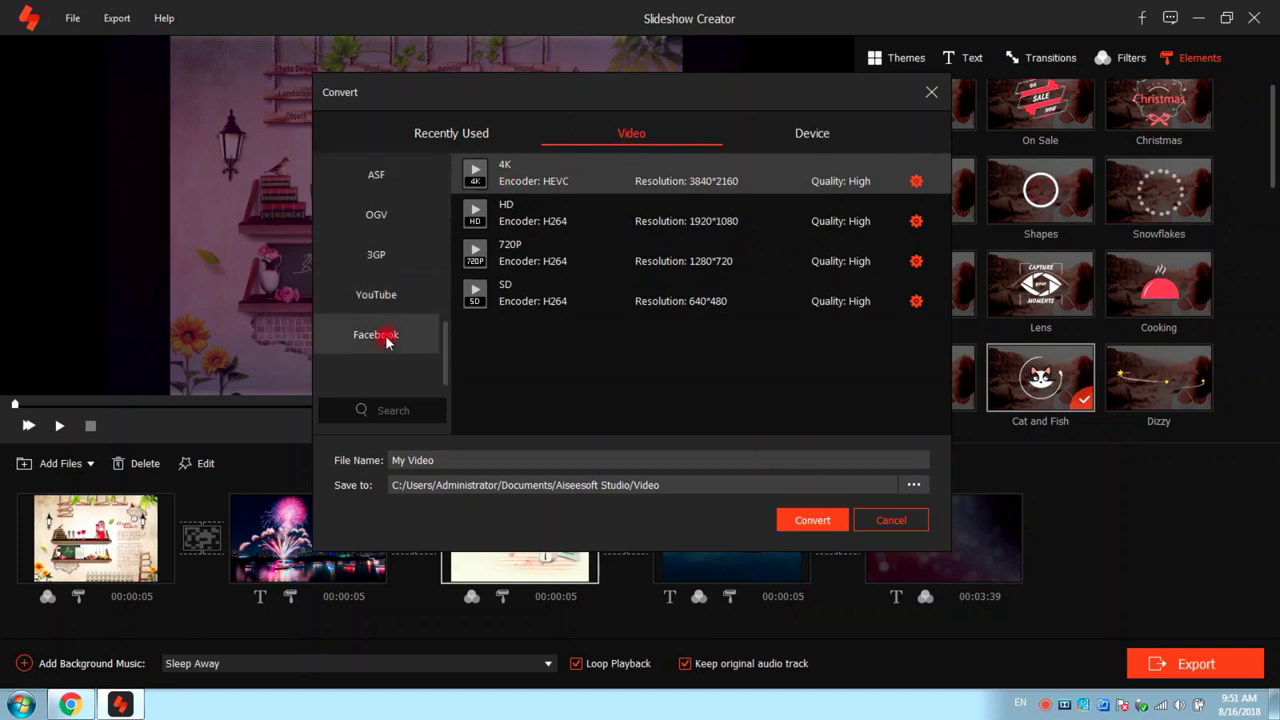
scroll(388, 290, "up", 5)
Export as MP4 720P named My Video after checking the save folder
left_click(380, 176)
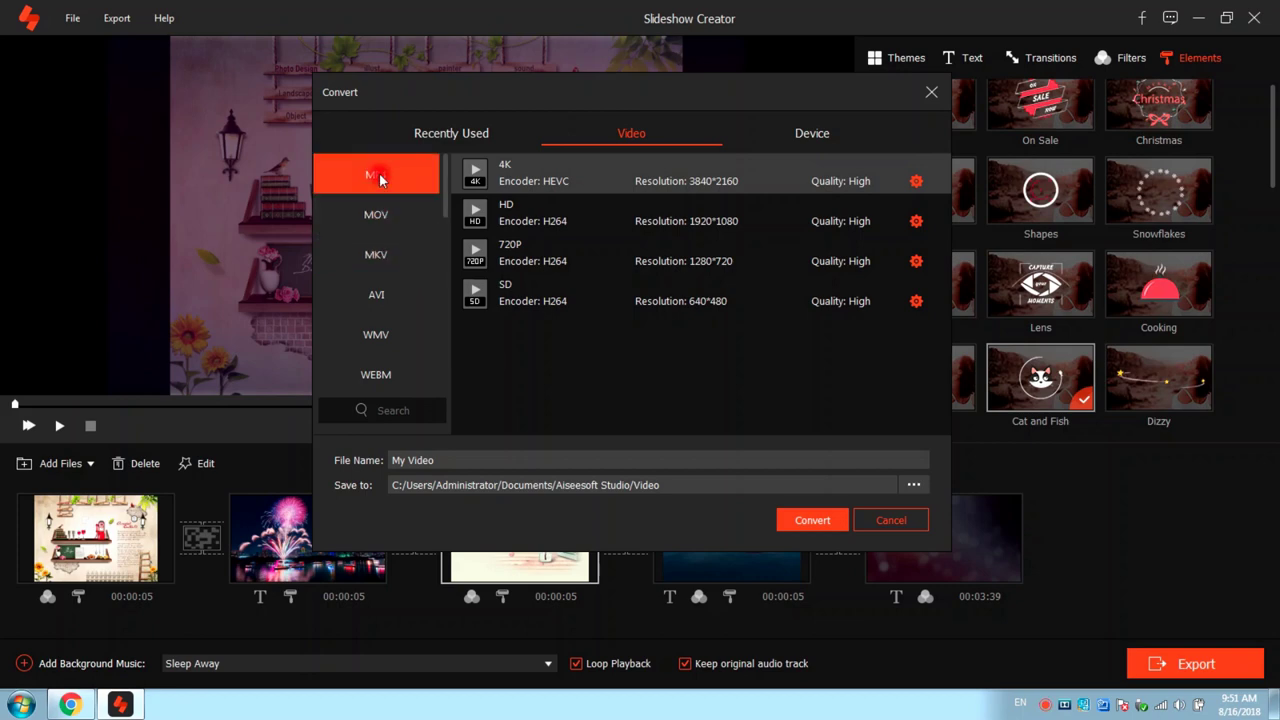
left_click(578, 220)
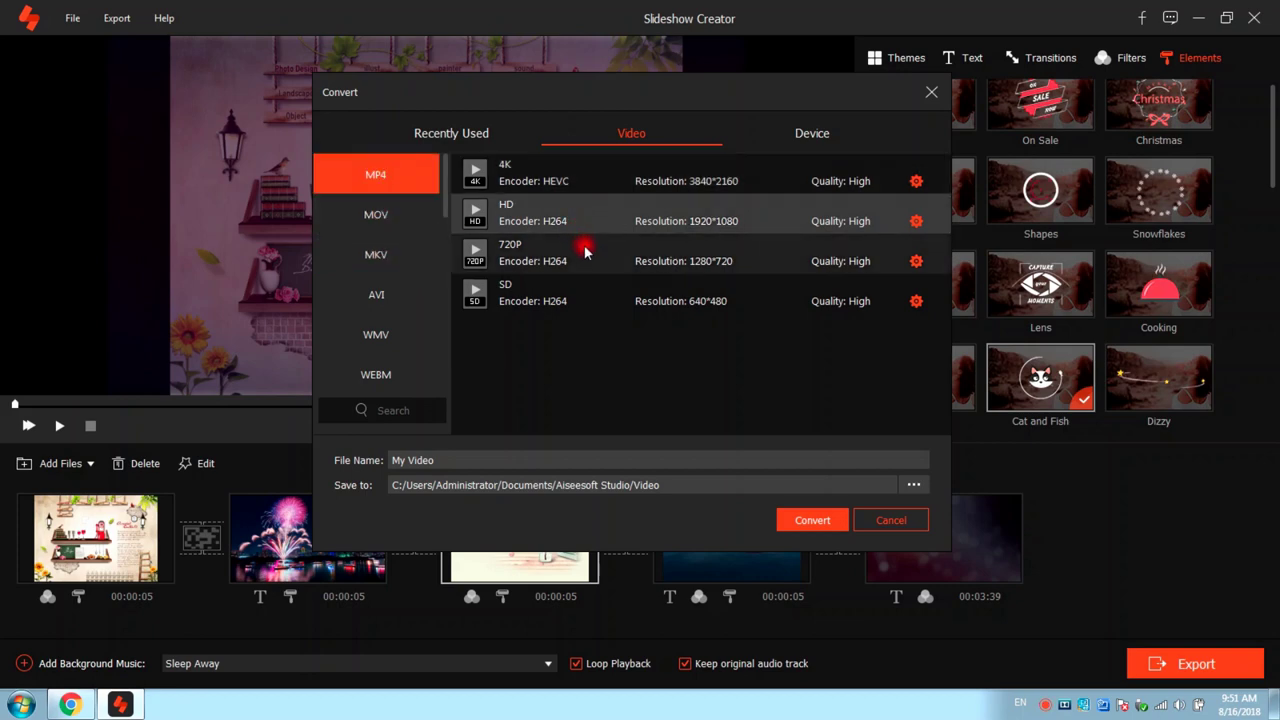
left_click(587, 254)
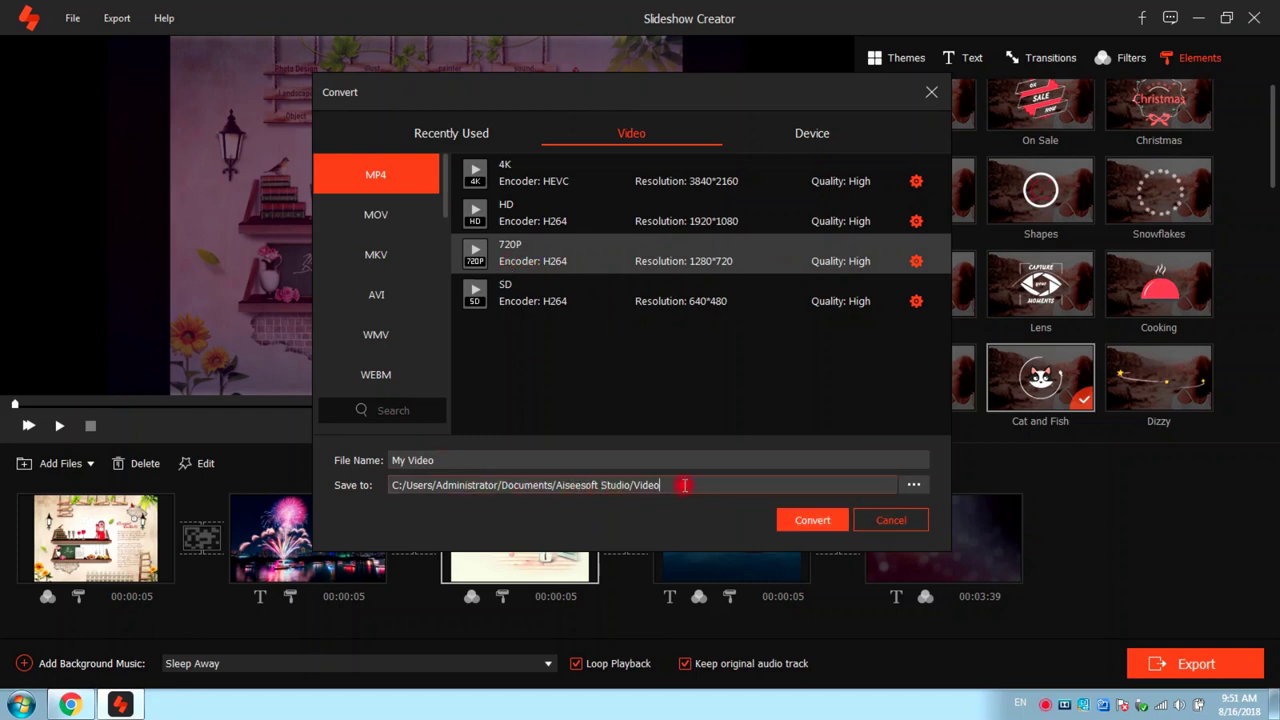
left_click(397, 486)
left_click(455, 462)
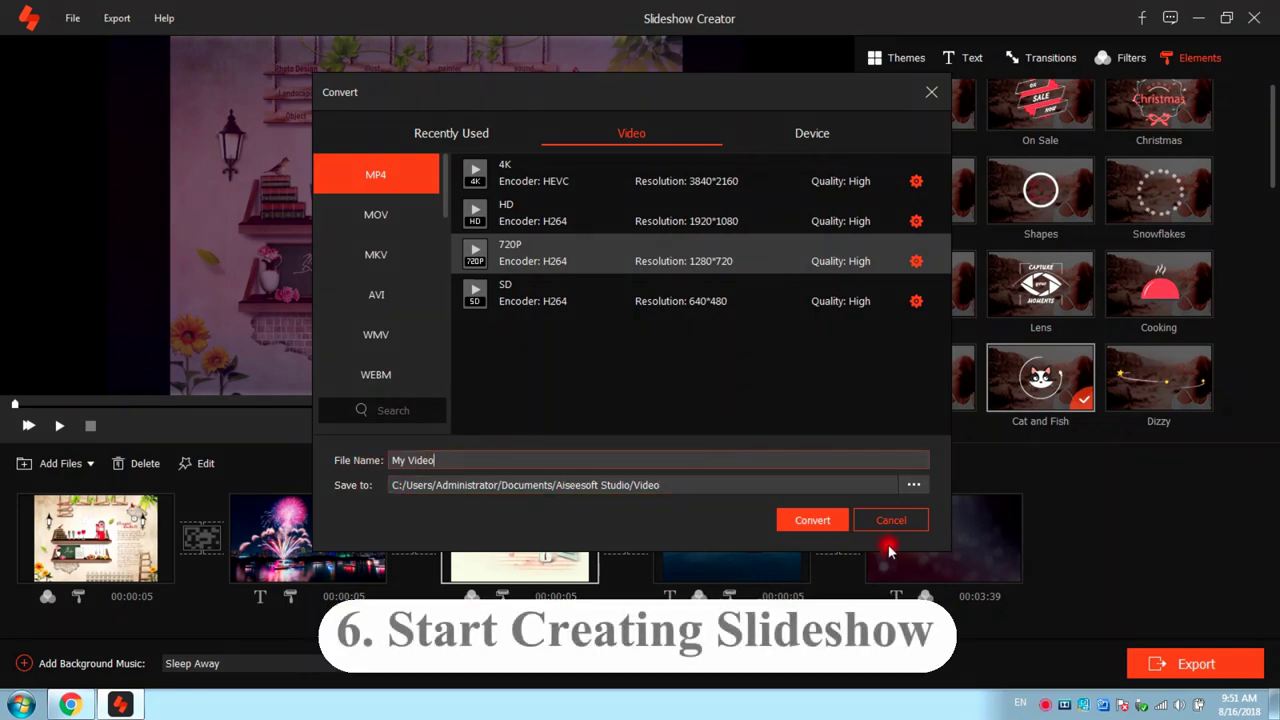
left_click(826, 525)
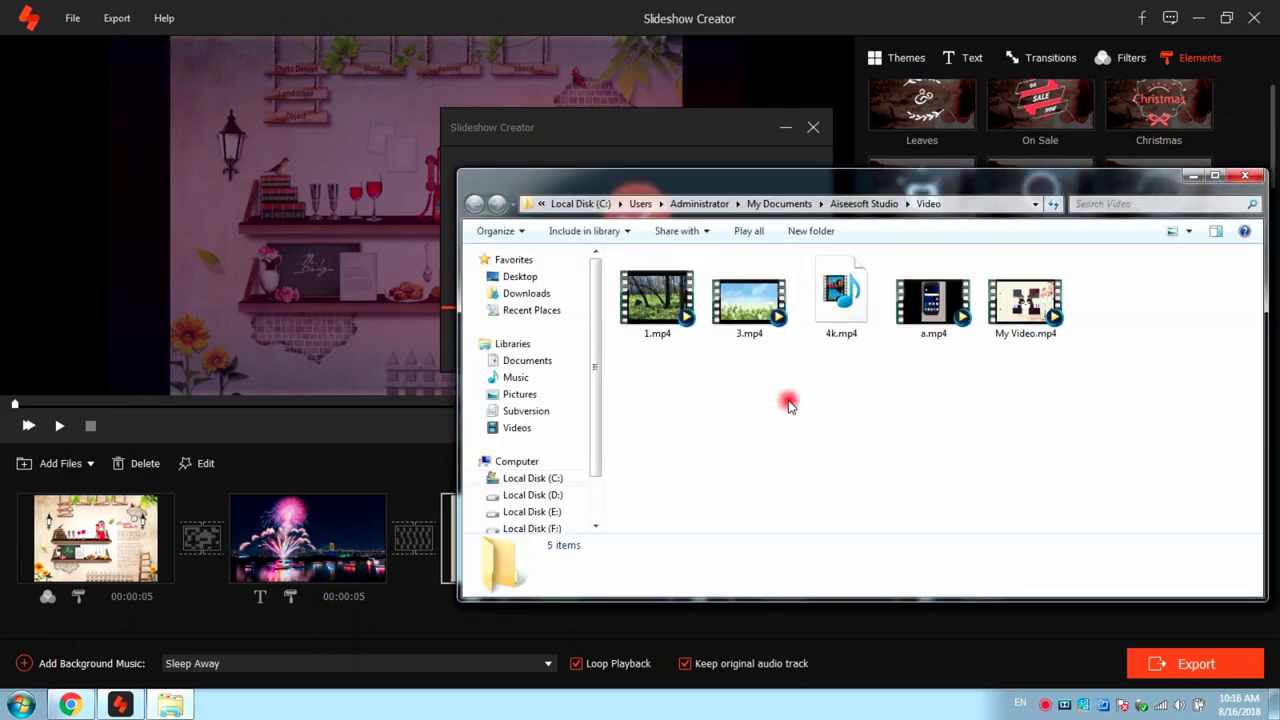
Select My Video.mp4 to view its 3:59, 182 MB, 1280×720 details
left_click(1015, 313)
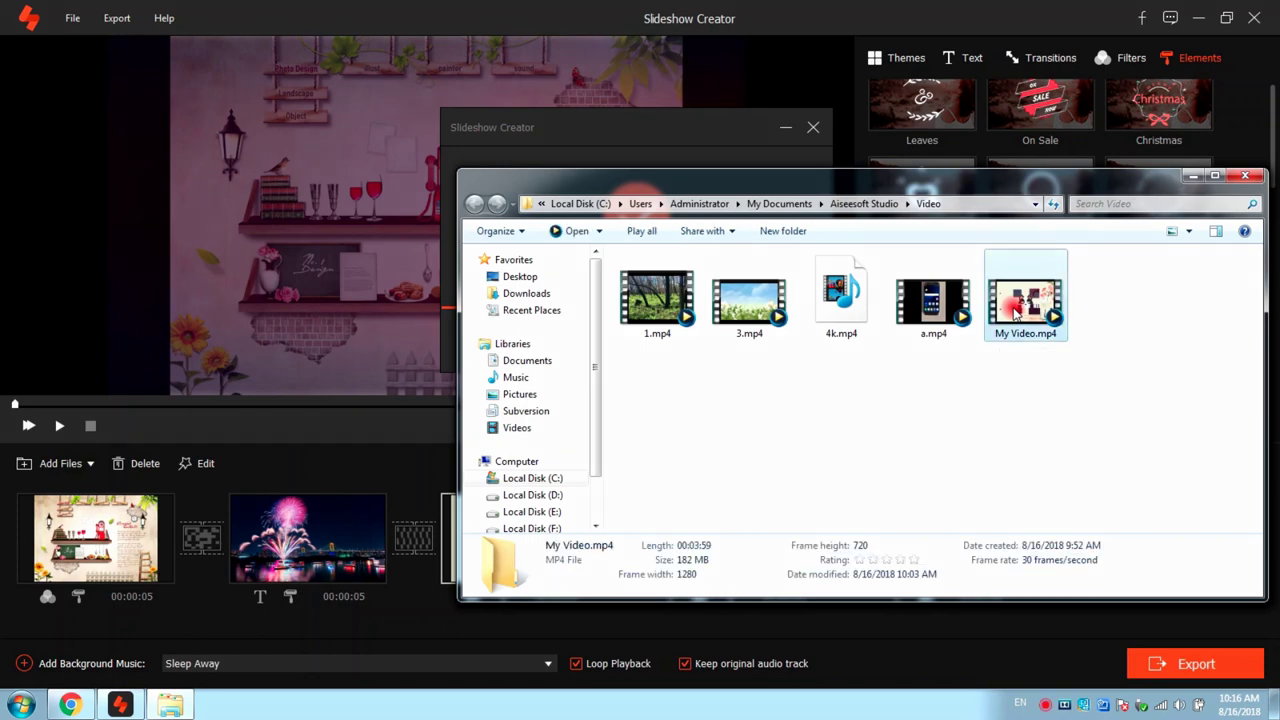